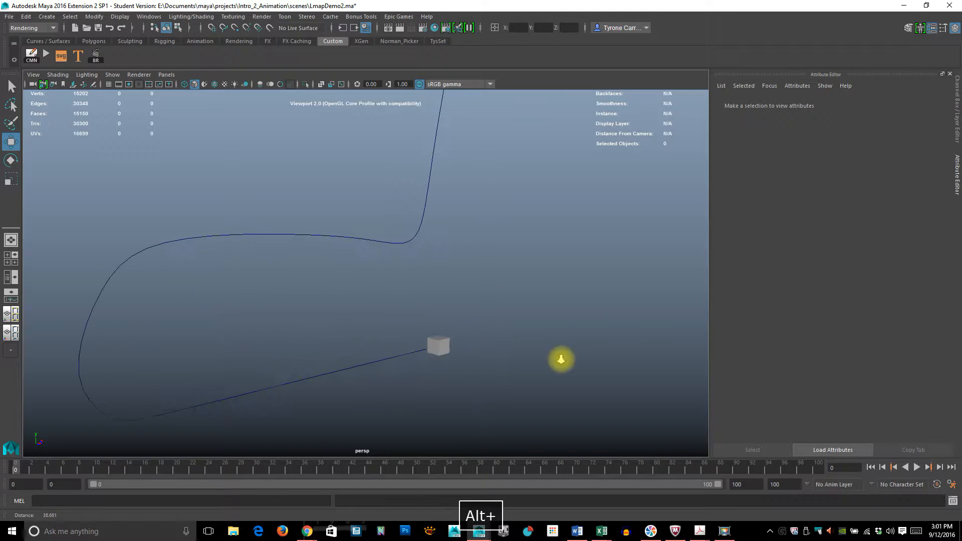
# Select the cube at the end of the curve and scale it down uniformly to about 0.68
pyautogui.keyDown('alt'); pyautogui.moveTo(556, 358); pyautogui.dragTo(446, 345); pyautogui.keyUp('alt')
pyautogui.click(447, 347)
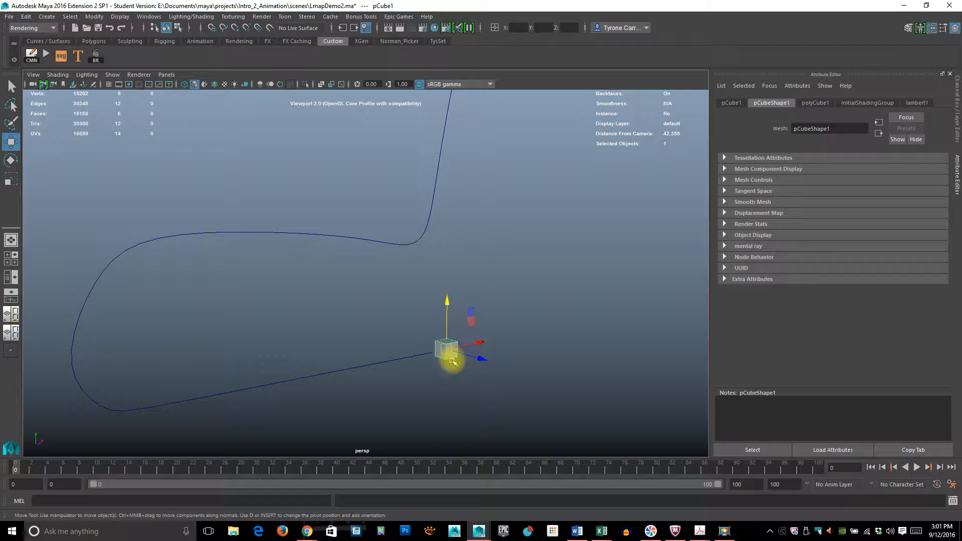
pyautogui.keyDown('alt'); pyautogui.moveTo(481, 395); pyautogui.dragTo(376, 311); pyautogui.keyUp('alt')
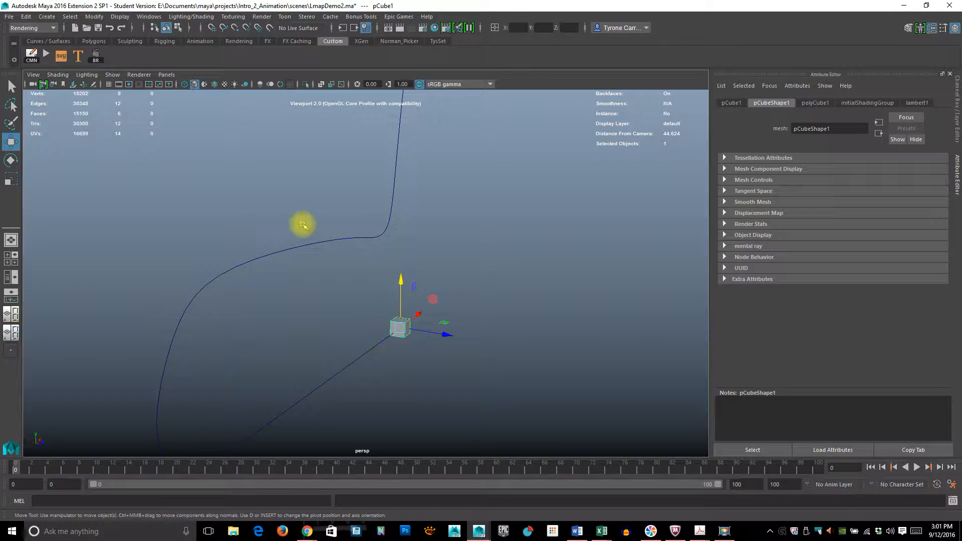
pyautogui.keyDown('alt'); pyautogui.moveTo(461, 221); pyautogui.dragTo(434, 275); pyautogui.keyUp('alt')
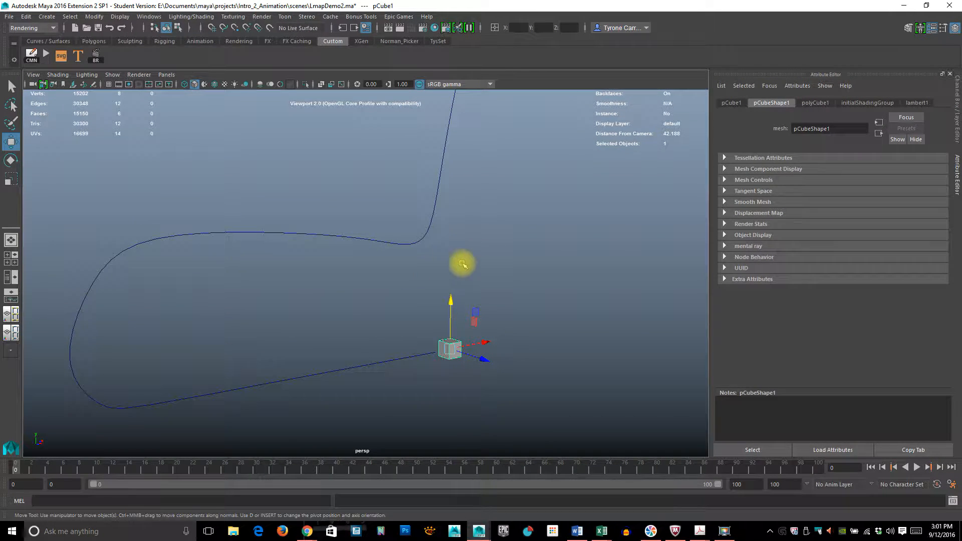
pyautogui.press('e')
pyautogui.press('r')
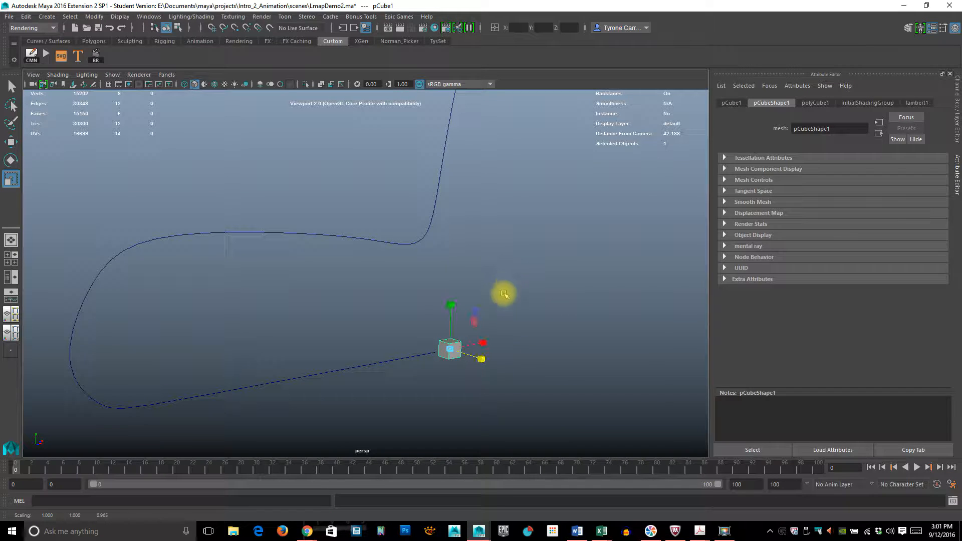
pyautogui.press('z')
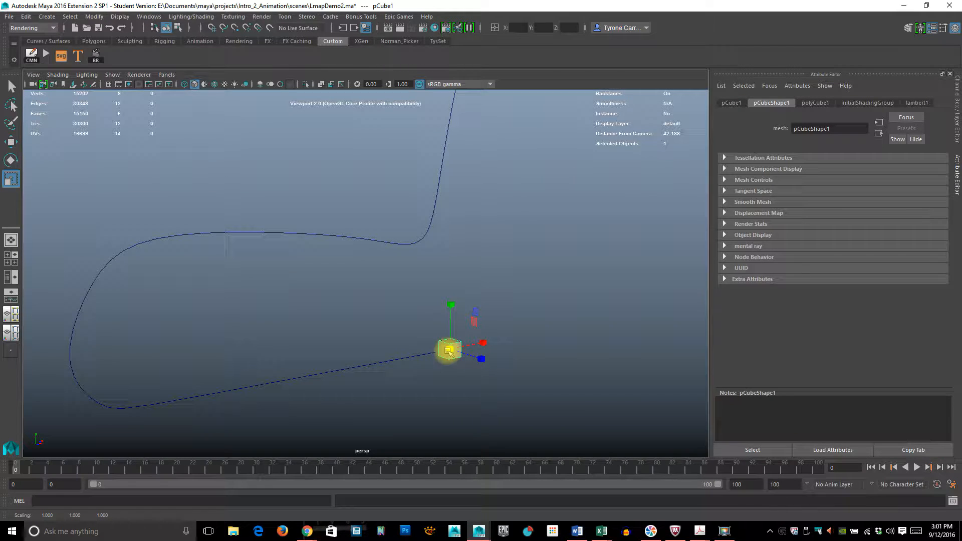
pyautogui.keyDown('alt'); pyautogui.moveTo(400, 374); pyautogui.dragTo(464, 384, button='right'); pyautogui.keyUp('alt')
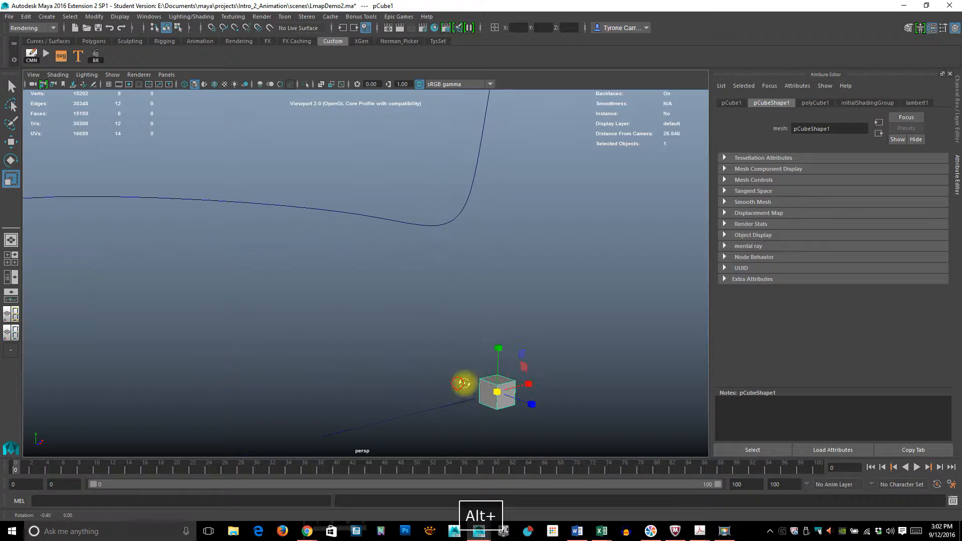
pyautogui.keyDown('alt'); pyautogui.moveTo(464, 384); pyautogui.dragTo(489, 382); pyautogui.keyUp('alt')
pyautogui.moveTo(431, 384); pyautogui.dragTo(419, 386)
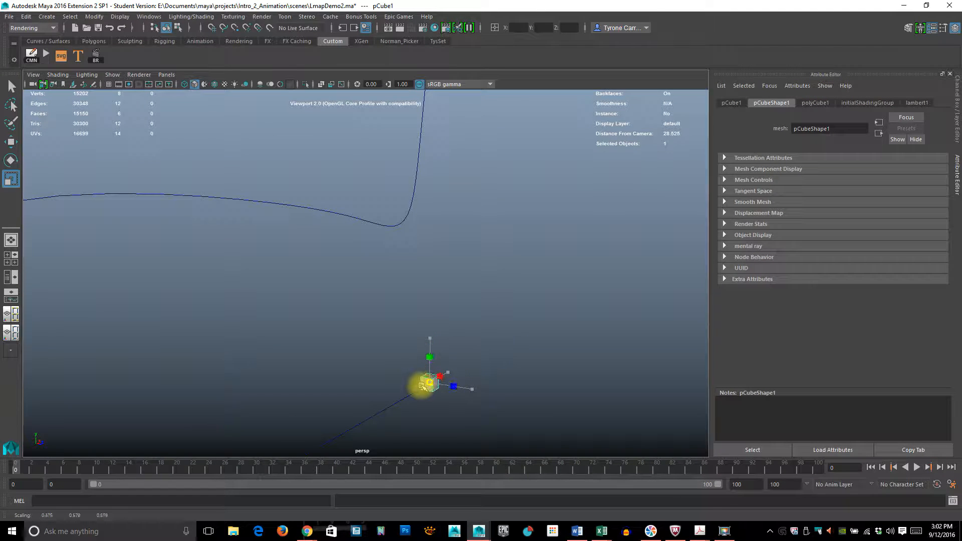
# In the front view, move the cube along the X axis until it meets the end of the curve
pyautogui.keyDown('alt'); pyautogui.moveTo(536, 419); pyautogui.dragTo(473, 404, button='right'); pyautogui.keyUp('alt')
pyautogui.press('space')
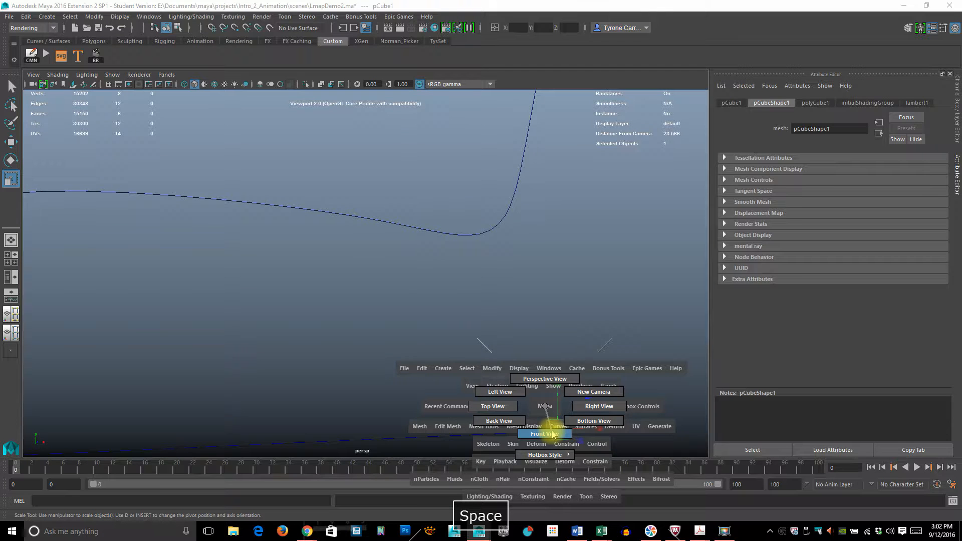
pyautogui.click(553, 434)
pyautogui.keyDown('alt'); pyautogui.moveTo(316, 351); pyautogui.dragTo(630, 371, button='right'); pyautogui.keyUp('alt')
pyautogui.keyDown('alt'); pyautogui.moveTo(524, 375); pyautogui.dragTo(507, 284, button='middle'); pyautogui.keyUp('alt')
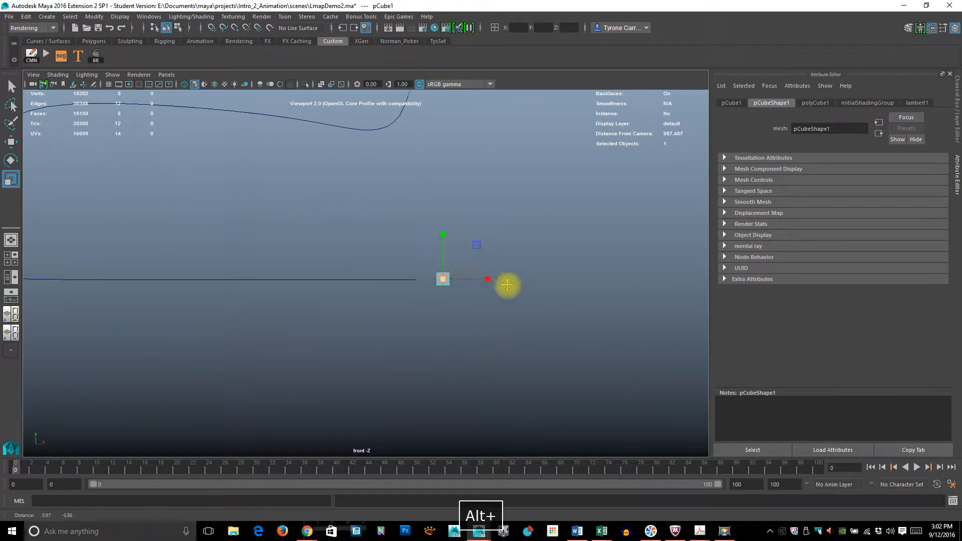
pyautogui.keyDown('alt'); pyautogui.moveTo(507, 284); pyautogui.dragTo(671, 320, button='right'); pyautogui.keyUp('alt')
pyautogui.press('w')
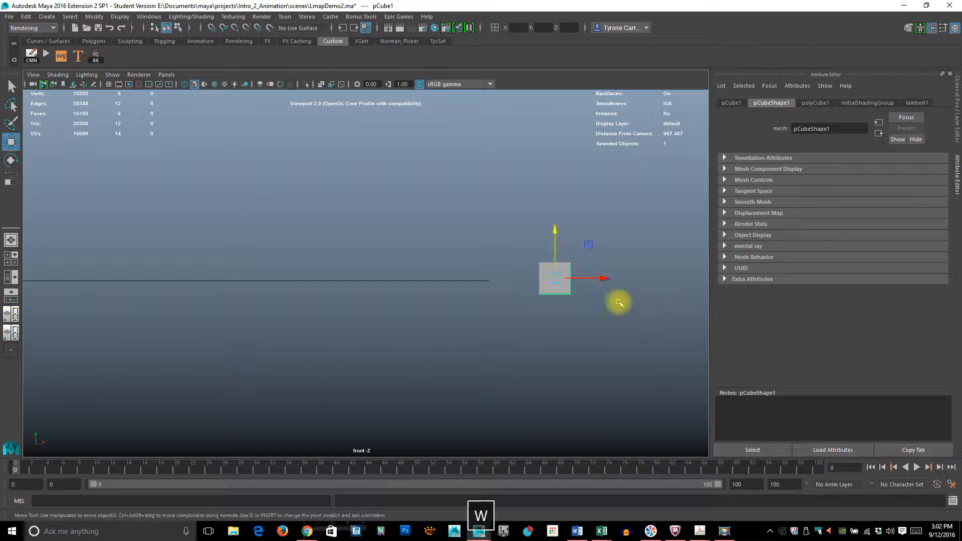
pyautogui.moveTo(608, 275); pyautogui.dragTo(557, 274)
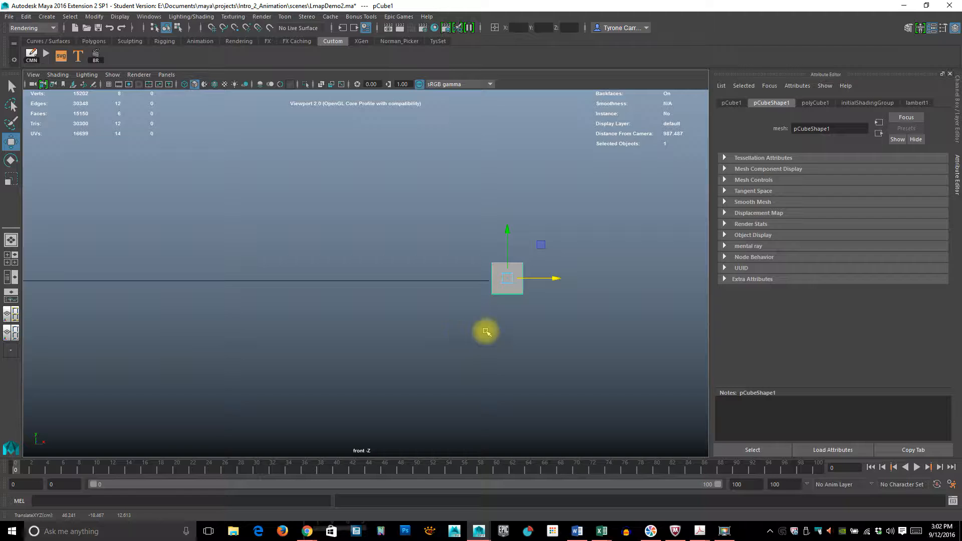
# Back in the perspective view, select the cube face that meets the curve and add the curve to the selection
pyautogui.press('space')
pyautogui.moveTo(501, 303); pyautogui.dragTo(493, 279)
pyautogui.keyDown('alt'); pyautogui.moveTo(457, 320); pyautogui.dragTo(469, 262); pyautogui.keyUp('alt')
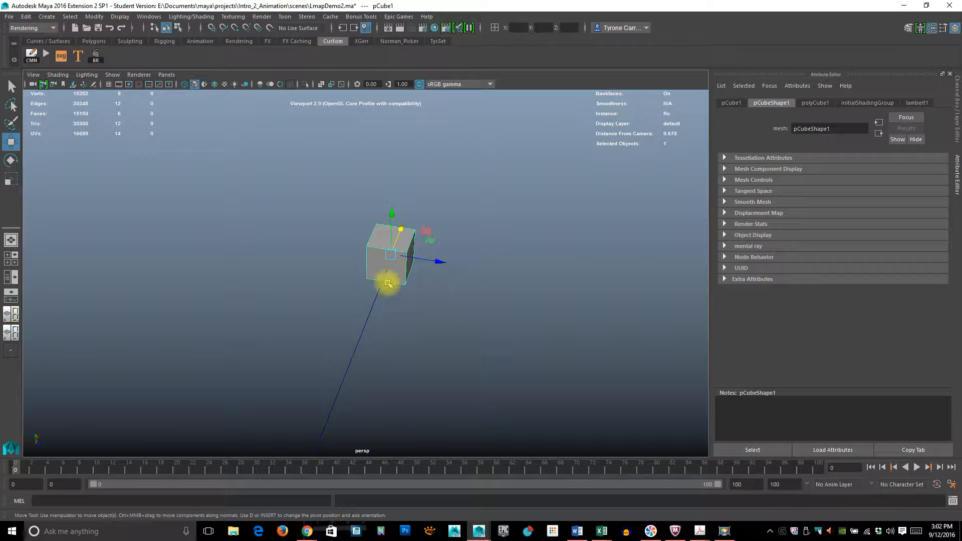
pyautogui.moveTo(396, 243); pyautogui.dragTo(396, 271, button='right')
pyautogui.click(395, 260)
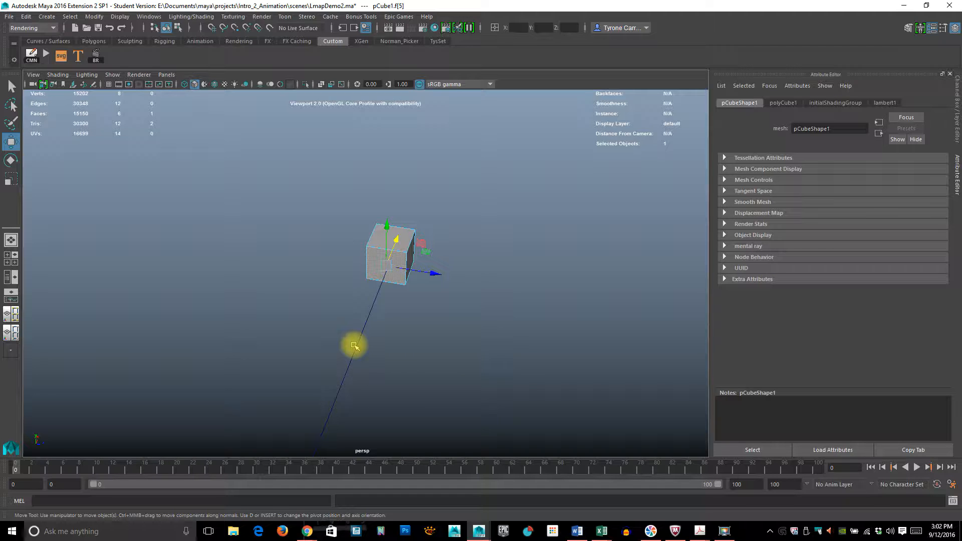
pyautogui.keyDown('shift'); pyautogui.click(357, 348); pyautogui.keyUp('shift')
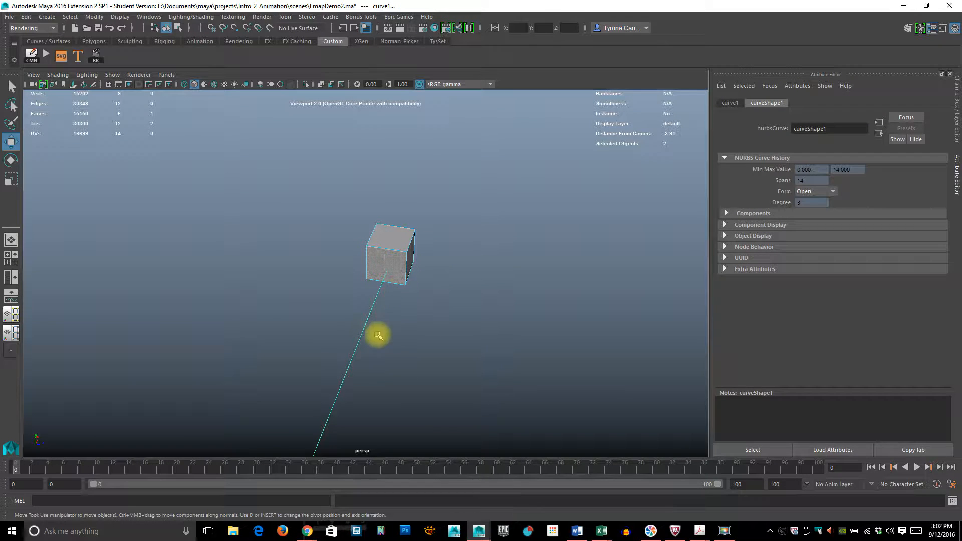
# Extrude the selected cube face using the curve as its path
pyautogui.keyDown('alt'); pyautogui.moveTo(439, 369); pyautogui.dragTo(400, 361); pyautogui.keyUp('alt')
pyautogui.keyDown('alt'); pyautogui.moveTo(447, 294); pyautogui.dragTo(312, 176, button='middle'); pyautogui.keyUp('alt')
pyautogui.scroll(-5, 468, 343)
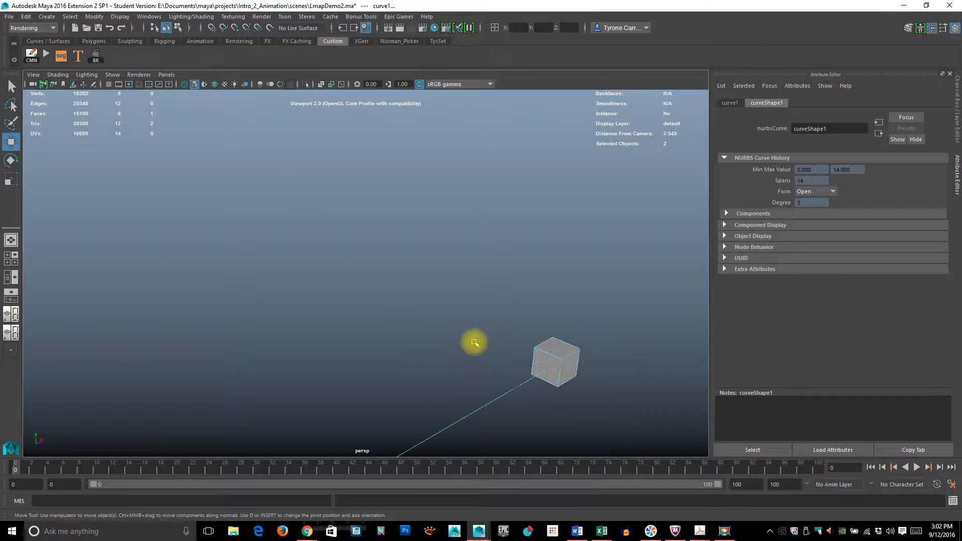
pyautogui.scroll(-5, 479, 331)
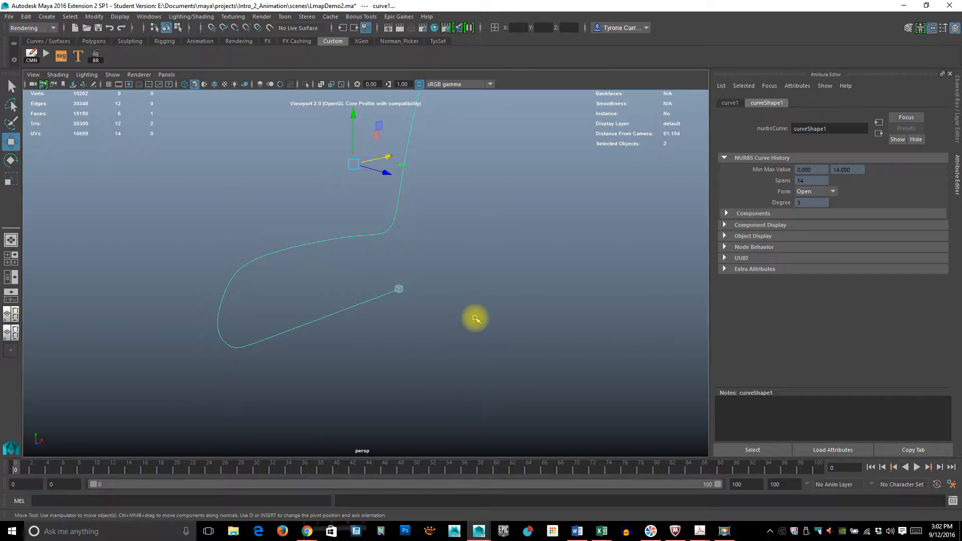
pyautogui.scroll(-3, 475, 312)
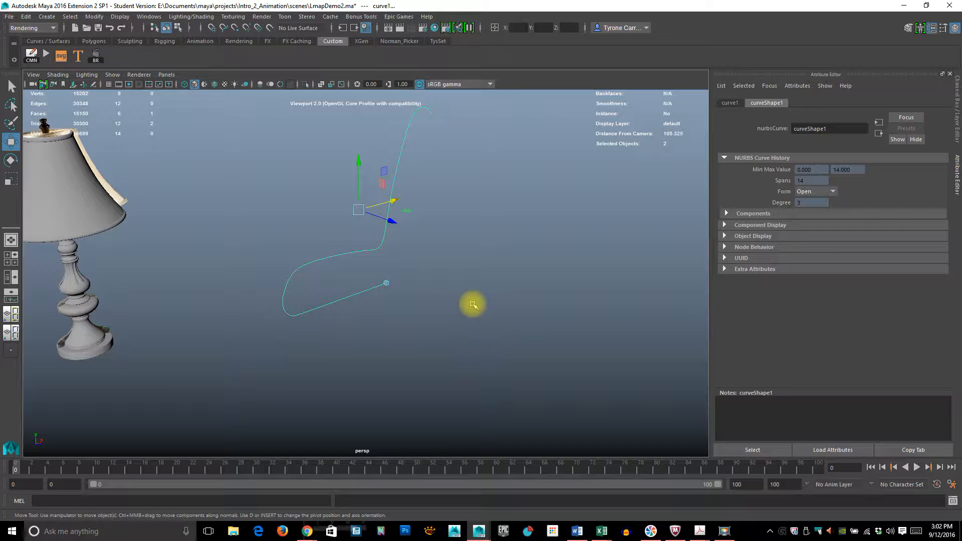
pyautogui.click(439, 42)
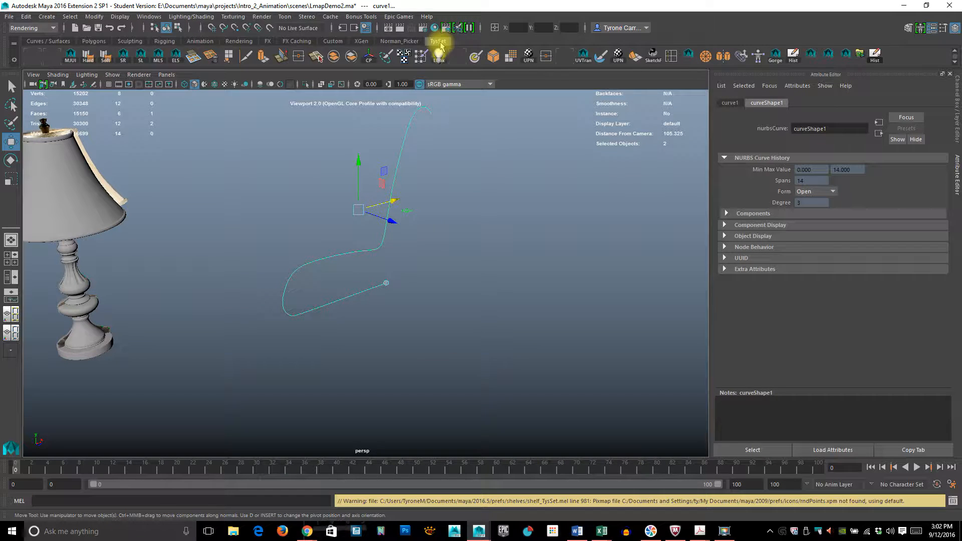
pyautogui.click(262, 56)
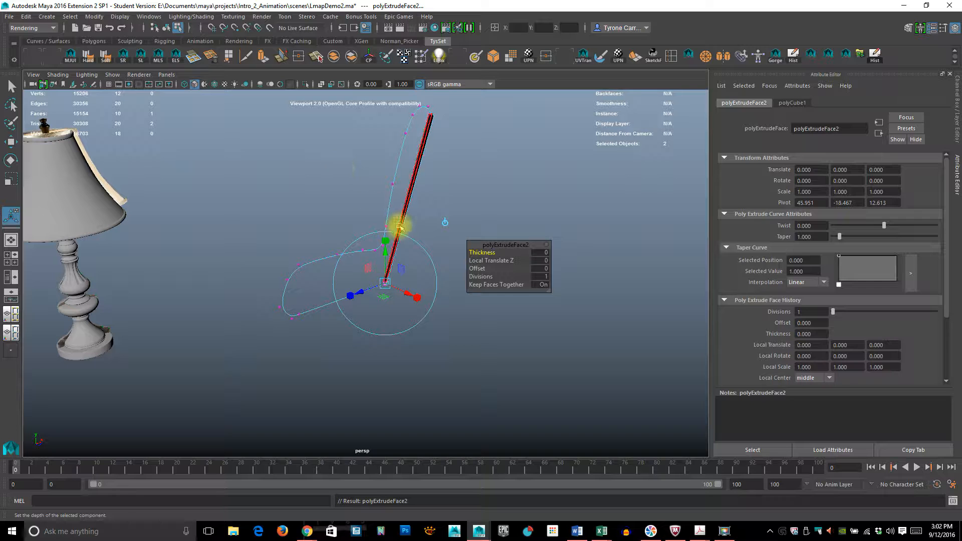
# Raise the extrusion's divisions to 25, then increase them to 30 so it follows the curve more closely
pyautogui.keyDown('alt'); pyautogui.moveTo(357, 361); pyautogui.dragTo(541, 369, button='right'); pyautogui.keyUp('alt')
pyautogui.keyDown('alt'); pyautogui.moveTo(540, 369); pyautogui.dragTo(515, 350); pyautogui.keyUp('alt')
pyautogui.keyDown('alt'); pyautogui.moveTo(515, 351); pyautogui.dragTo(459, 440, button='middle'); pyautogui.keyUp('alt')
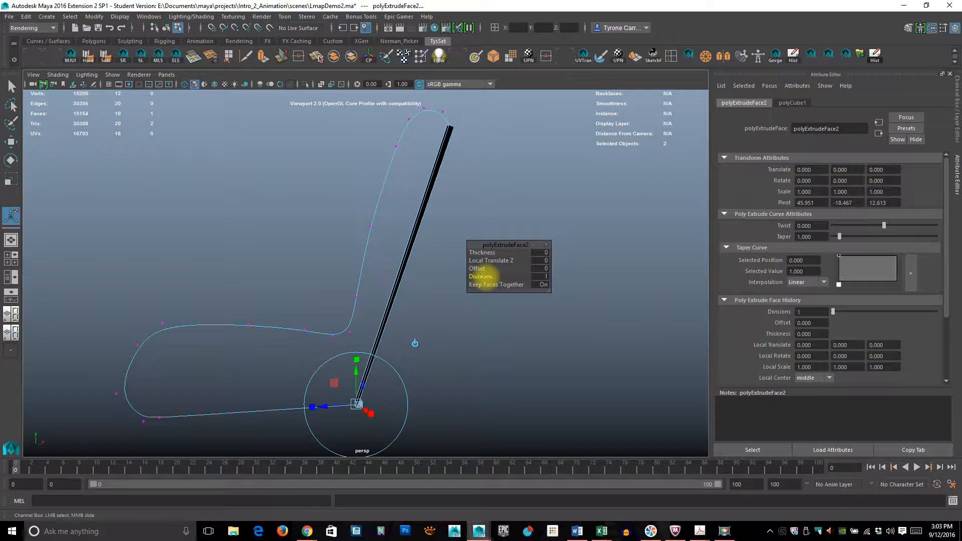
pyautogui.moveTo(481, 276); pyautogui.dragTo(752, 298)
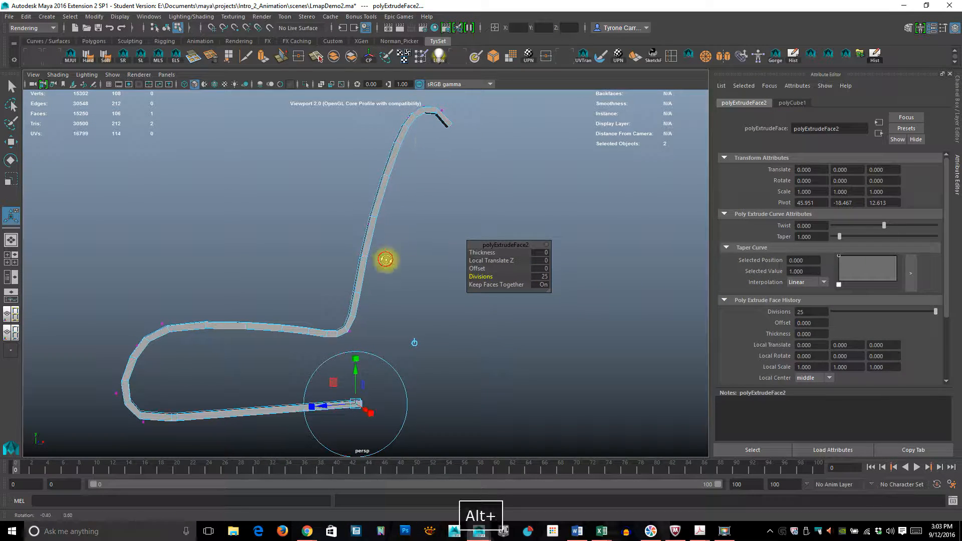
pyautogui.keyDown('alt'); pyautogui.moveTo(389, 259); pyautogui.dragTo(359, 319); pyautogui.keyUp('alt')
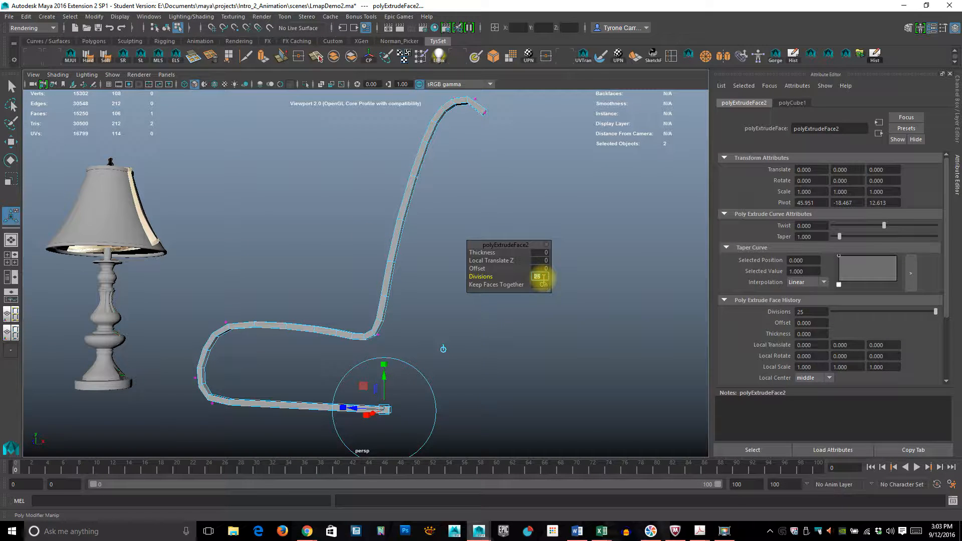
pyautogui.press('Return')
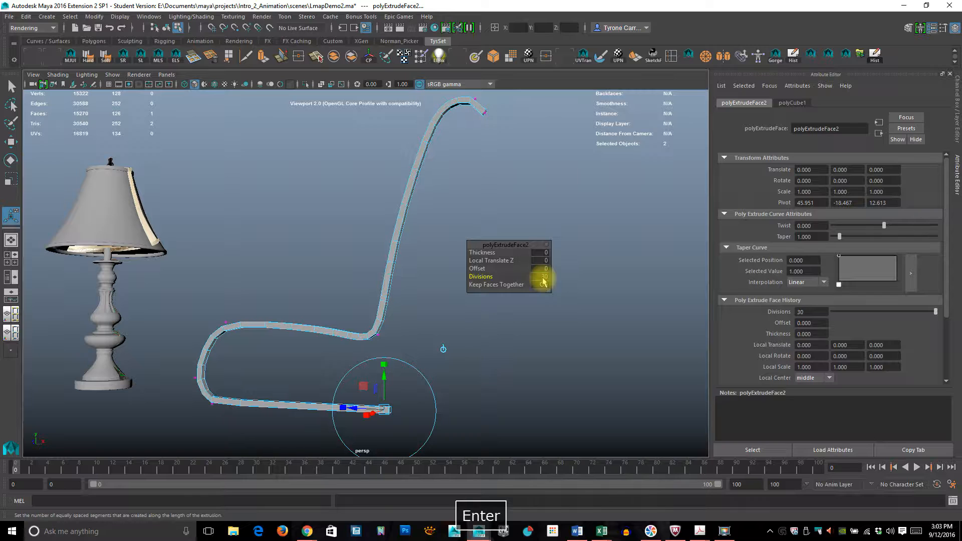
# Inspect the extruded tube around its tight bend, then select the mesh and switch the viewport to wireframe display
pyautogui.moveTo(292, 292)
pyautogui.keyDown('alt'); pyautogui.mouseDown()
pyautogui.moveTo(477, 322)
pyautogui.moveTo(359, 307)
pyautogui.moveTo(344, 253)
pyautogui.moveTo(286, 300)
pyautogui.moveTo(299, 301)
pyautogui.mouseUp(); pyautogui.keyUp('alt')
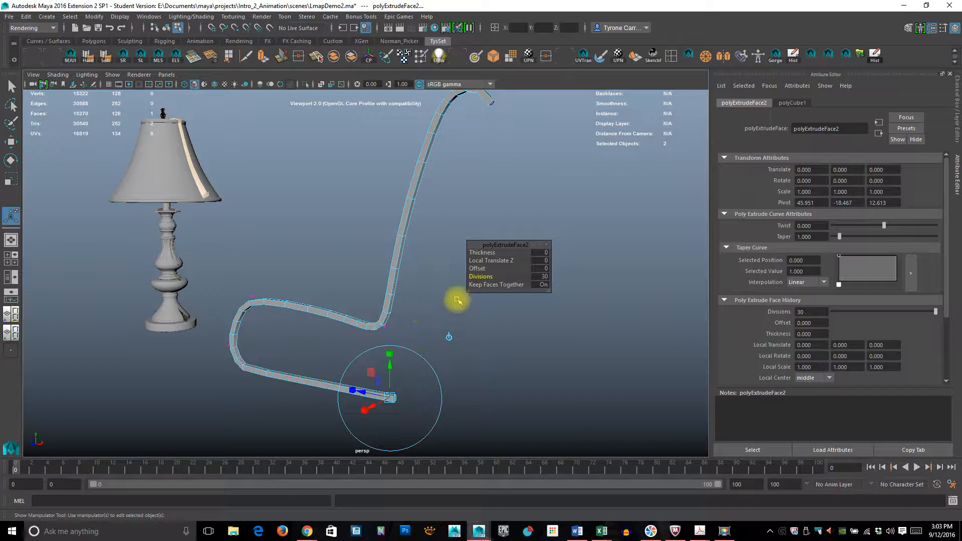
pyautogui.keyDown('alt'); pyautogui.moveTo(445, 365); pyautogui.dragTo(560, 365); pyautogui.keyUp('alt')
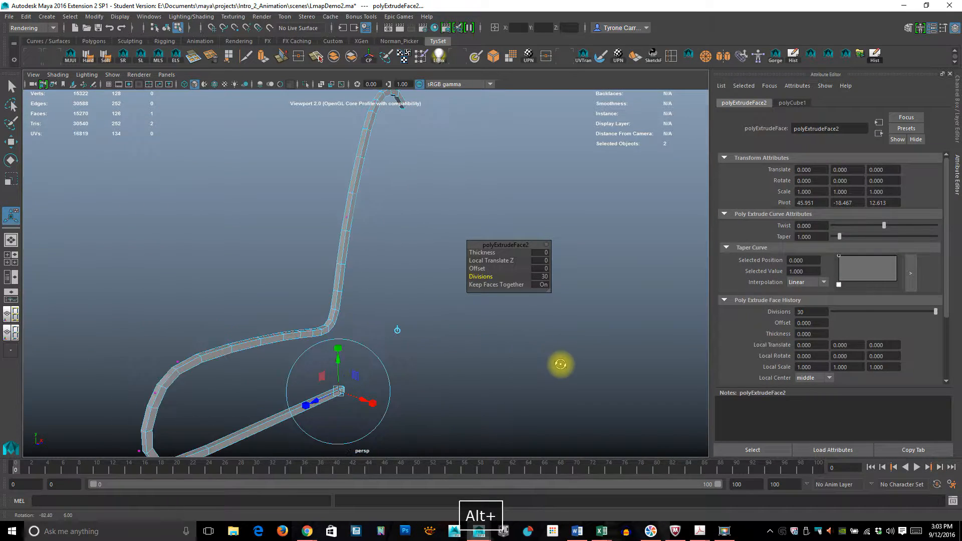
pyautogui.keyDown('alt'); pyautogui.moveTo(430, 281); pyautogui.dragTo(408, 389); pyautogui.keyUp('alt')
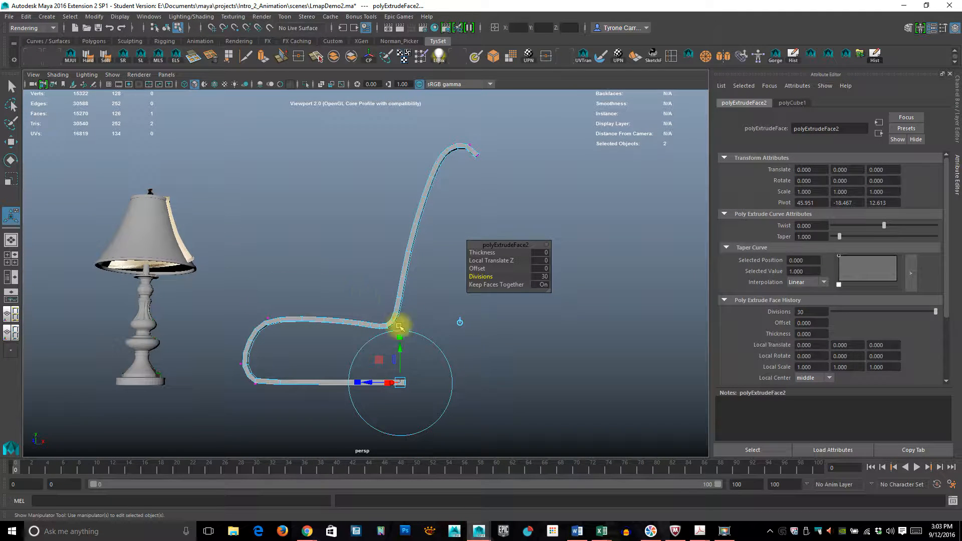
pyautogui.keyDown('alt'); pyautogui.moveTo(498, 383); pyautogui.dragTo(580, 404); pyautogui.keyUp('alt')
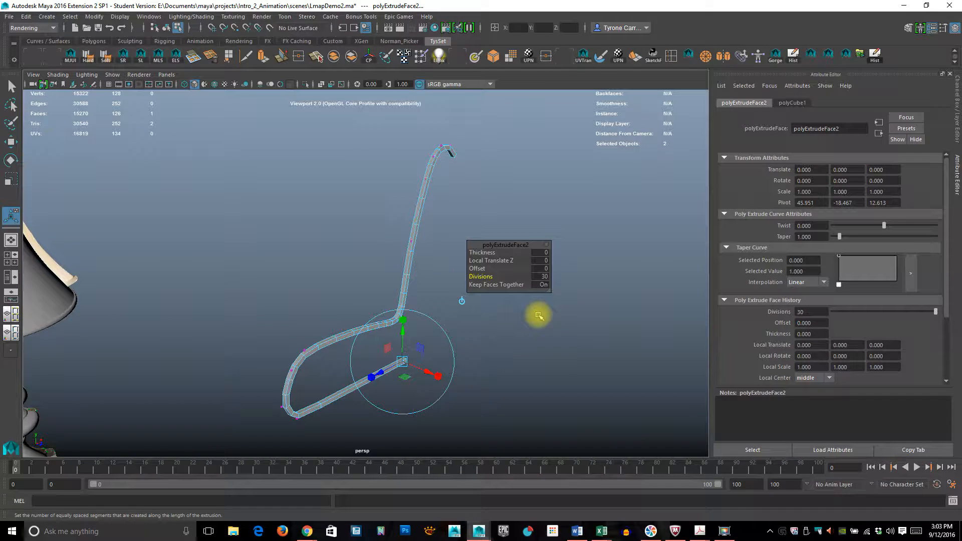
pyautogui.keyDown('alt'); pyautogui.moveTo(407, 288); pyautogui.dragTo(687, 310, button='right'); pyautogui.keyUp('alt')
pyautogui.keyDown('alt'); pyautogui.moveTo(501, 359); pyautogui.dragTo(448, 207, button='middle'); pyautogui.keyUp('alt')
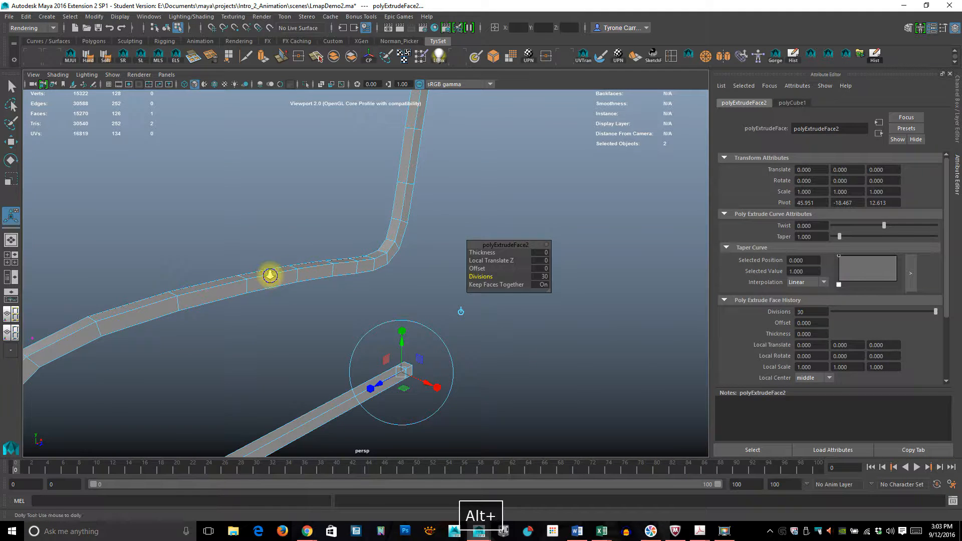
pyautogui.keyDown('alt'); pyautogui.moveTo(269, 275); pyautogui.dragTo(429, 210, button='right'); pyautogui.keyUp('alt')
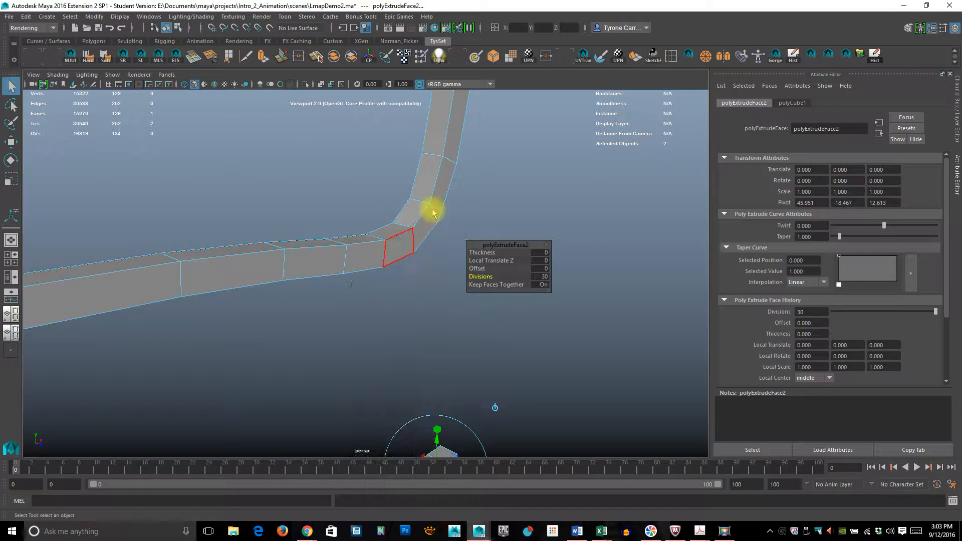
pyautogui.click(438, 243)
pyautogui.press('4')
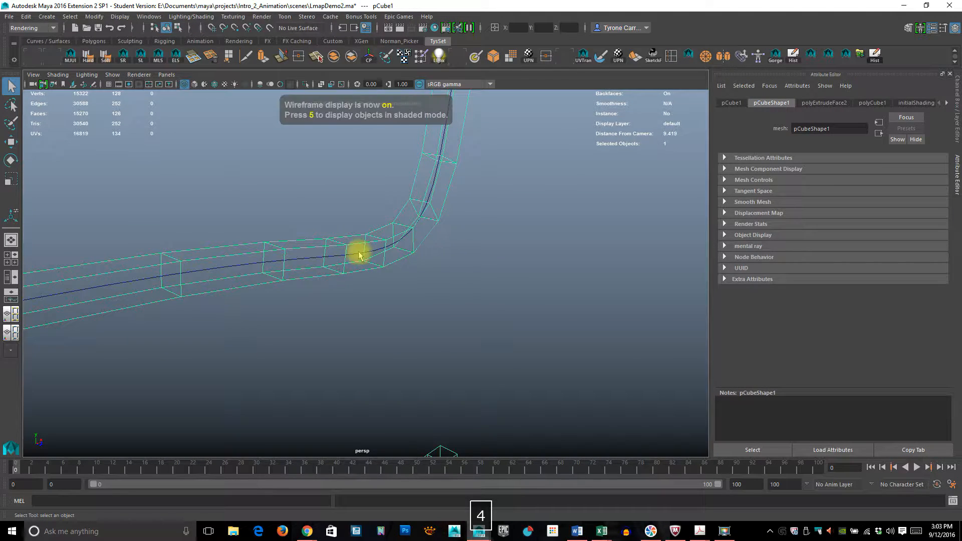
# Show the curve's control vertices and move the two just before the tight bend straight down
pyautogui.click(306, 259)
pyautogui.moveTo(310, 257)
pyautogui.mouseDown(button='right')
pyautogui.moveTo(255, 256)
pyautogui.moveTo(311, 258)
pyautogui.mouseUp(button='right')
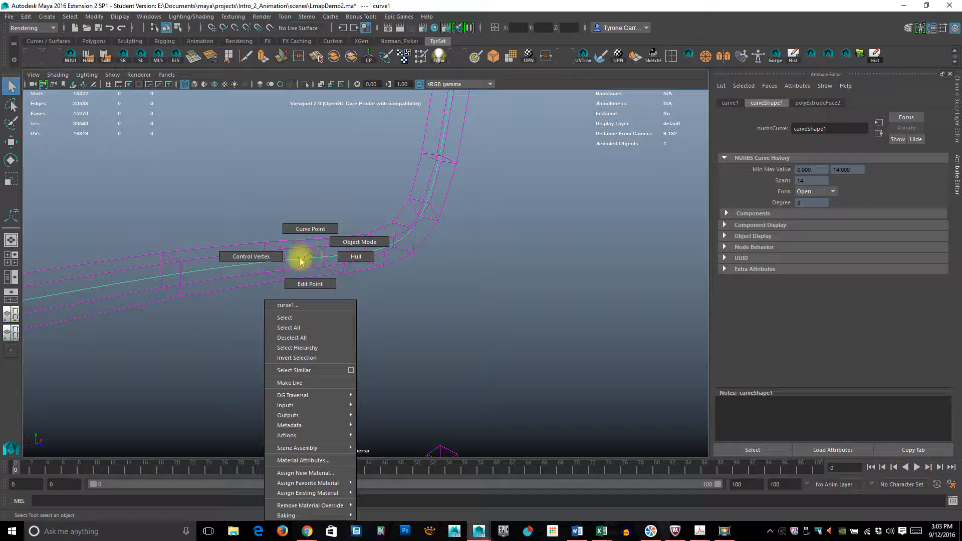
pyautogui.moveTo(301, 261); pyautogui.dragTo(267, 257, button='right')
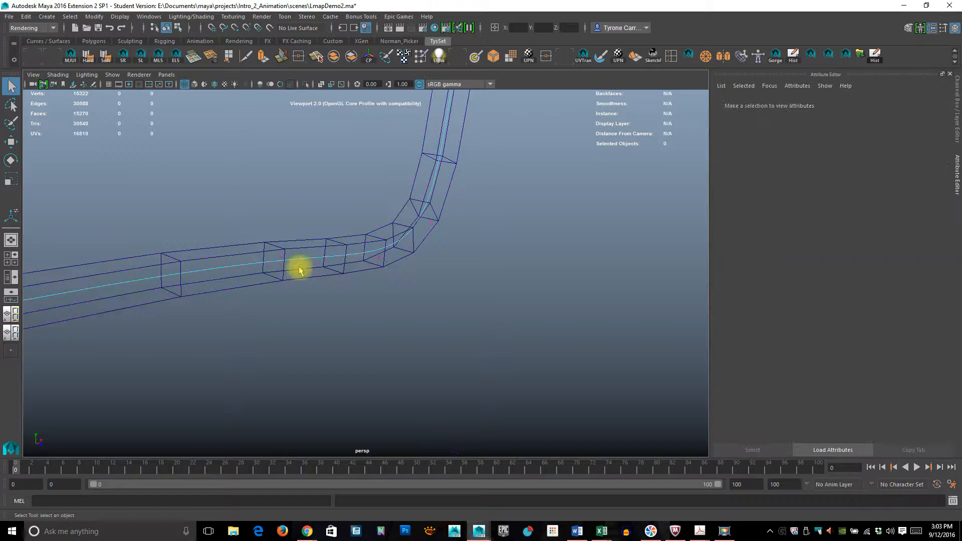
pyautogui.keyDown('alt'); pyautogui.moveTo(299, 266); pyautogui.dragTo(252, 250); pyautogui.keyUp('alt')
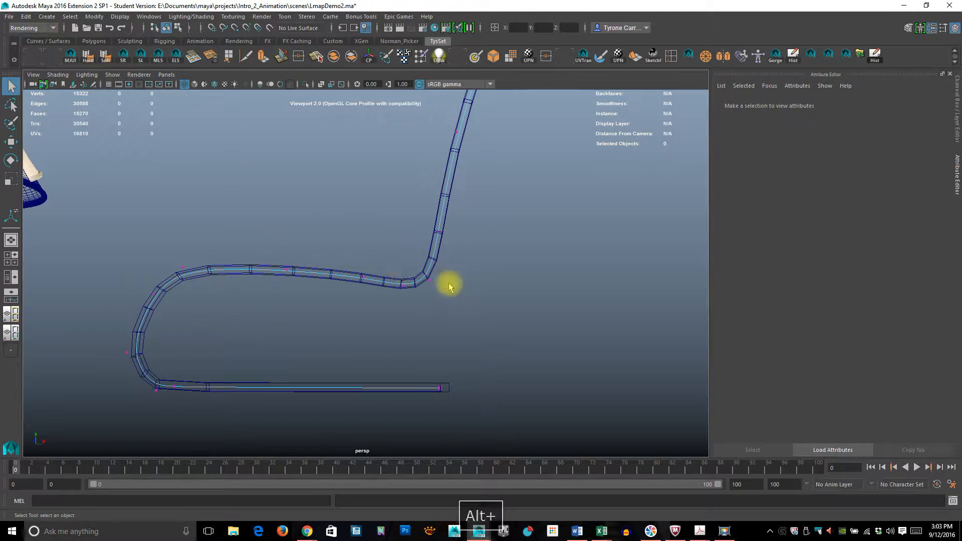
pyautogui.keyDown('alt'); pyautogui.moveTo(449, 284); pyautogui.dragTo(451, 285); pyautogui.keyUp('alt')
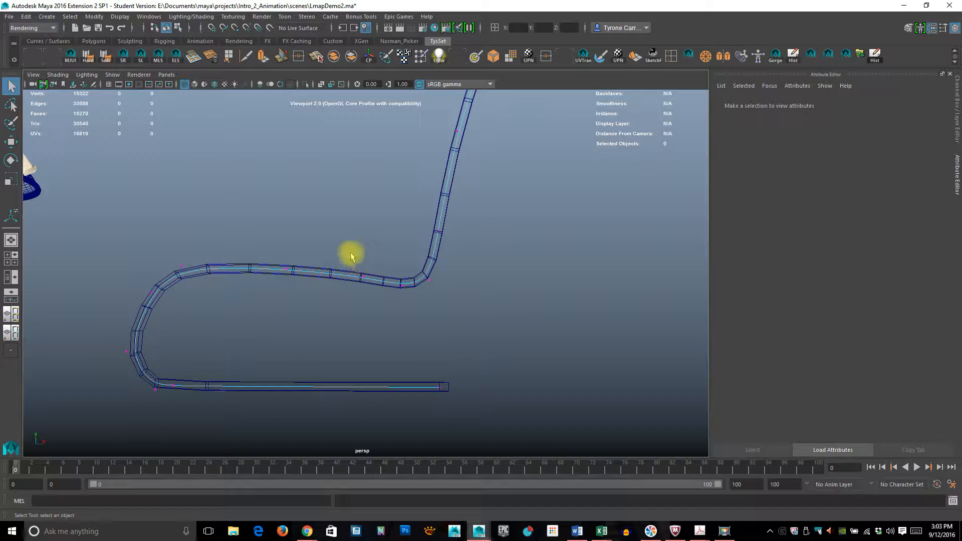
pyautogui.moveTo(351, 257); pyautogui.dragTo(415, 302)
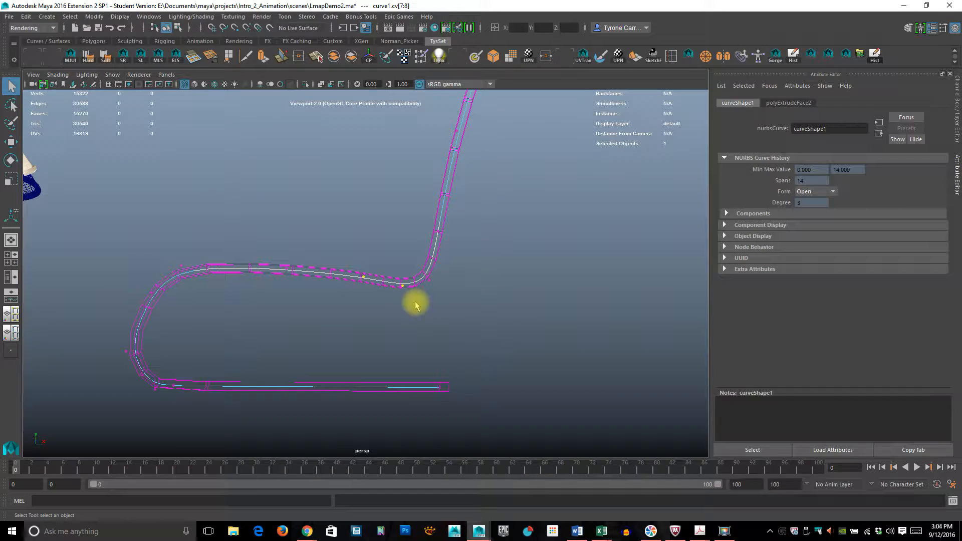
pyautogui.press('w')
pyautogui.moveTo(384, 234); pyautogui.dragTo(383, 253)
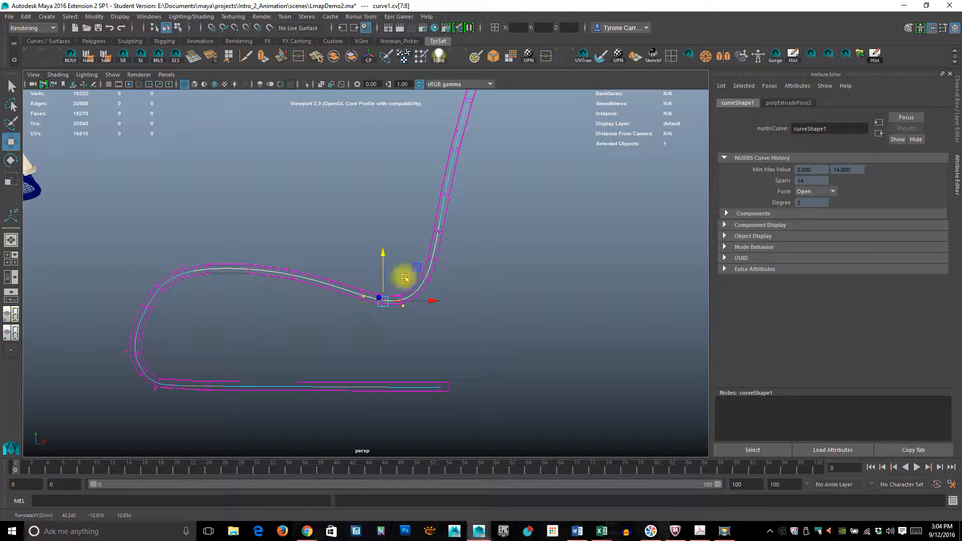
# Select a control vertex beside the lower bend of the curve and move it slightly down
pyautogui.moveTo(263, 340)
pyautogui.keyDown('alt'); pyautogui.mouseDown()
pyautogui.moveTo(251, 351)
pyautogui.moveTo(275, 344)
pyautogui.mouseUp(); pyautogui.keyUp('alt')
pyautogui.moveTo(129, 367); pyautogui.dragTo(197, 393)
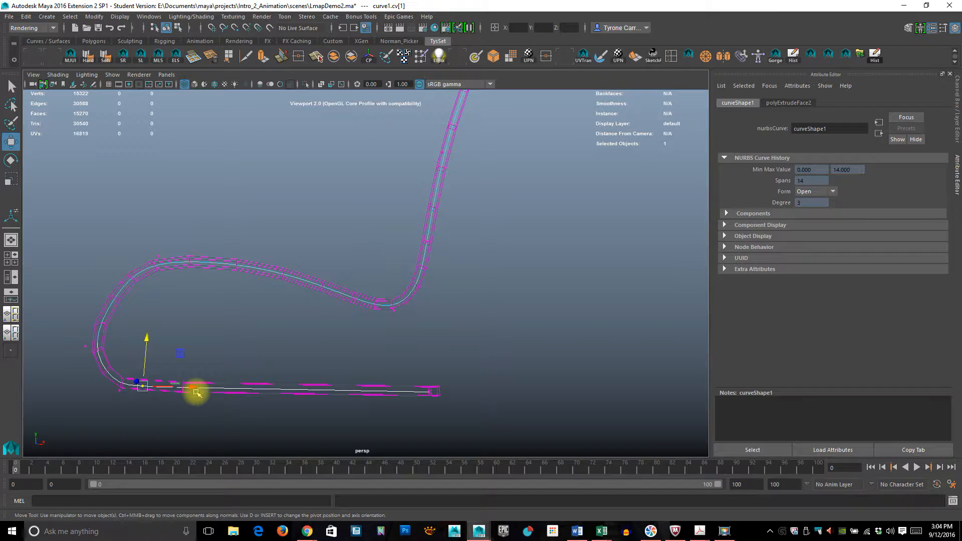
pyautogui.moveTo(146, 337); pyautogui.dragTo(147, 341)
pyautogui.keyDown('alt'); pyautogui.moveTo(99, 380); pyautogui.dragTo(335, 318); pyautogui.keyUp('alt')
pyautogui.keyDown('alt'); pyautogui.moveTo(336, 318); pyautogui.dragTo(372, 323, button='right'); pyautogui.keyUp('alt')
pyautogui.keyDown('alt'); pyautogui.moveTo(371, 322); pyautogui.dragTo(373, 335); pyautogui.keyUp('alt')
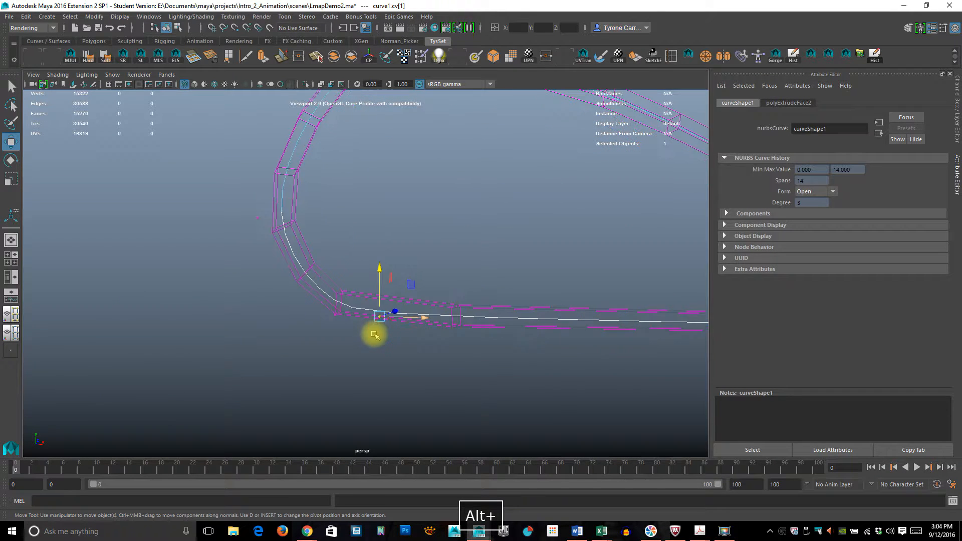
# Select the neighbouring control vertex at the lower bend and examine the tube and curve from several angles
pyautogui.moveTo(312, 299); pyautogui.dragTo(333, 321)
pyautogui.keyDown('alt'); pyautogui.moveTo(507, 348); pyautogui.dragTo(280, 323, button='right'); pyautogui.keyUp('alt')
pyautogui.keyDown('alt'); pyautogui.moveTo(423, 349); pyautogui.dragTo(410, 346); pyautogui.keyUp('alt')
pyautogui.keyDown('alt'); pyautogui.moveTo(567, 302); pyautogui.dragTo(412, 436, button='middle'); pyautogui.keyUp('alt')
pyautogui.keyDown('alt'); pyautogui.moveTo(514, 324); pyautogui.dragTo(396, 303, button='right'); pyautogui.keyUp('alt')
pyautogui.keyDown('alt'); pyautogui.moveTo(463, 241); pyautogui.dragTo(443, 311, button='middle'); pyautogui.keyUp('alt')
pyautogui.keyDown('alt'); pyautogui.moveTo(443, 312); pyautogui.dragTo(504, 326); pyautogui.keyUp('alt')
pyautogui.keyDown('alt'); pyautogui.moveTo(362, 309); pyautogui.dragTo(498, 345, button='right'); pyautogui.keyUp('alt')
pyautogui.keyDown('alt'); pyautogui.moveTo(499, 345); pyautogui.dragTo(505, 201, button='middle'); pyautogui.keyUp('alt')
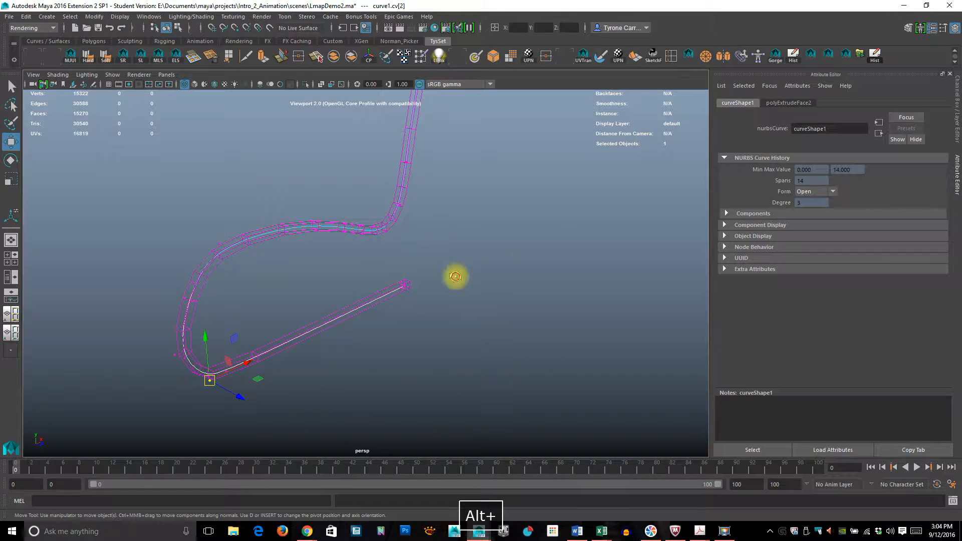
pyautogui.keyDown('alt'); pyautogui.moveTo(455, 277); pyautogui.dragTo(391, 250); pyautogui.keyUp('alt')
# Try moving the two control vertices at the curve's upper front bend inward and down
pyautogui.moveTo(193, 195); pyautogui.dragTo(258, 244)
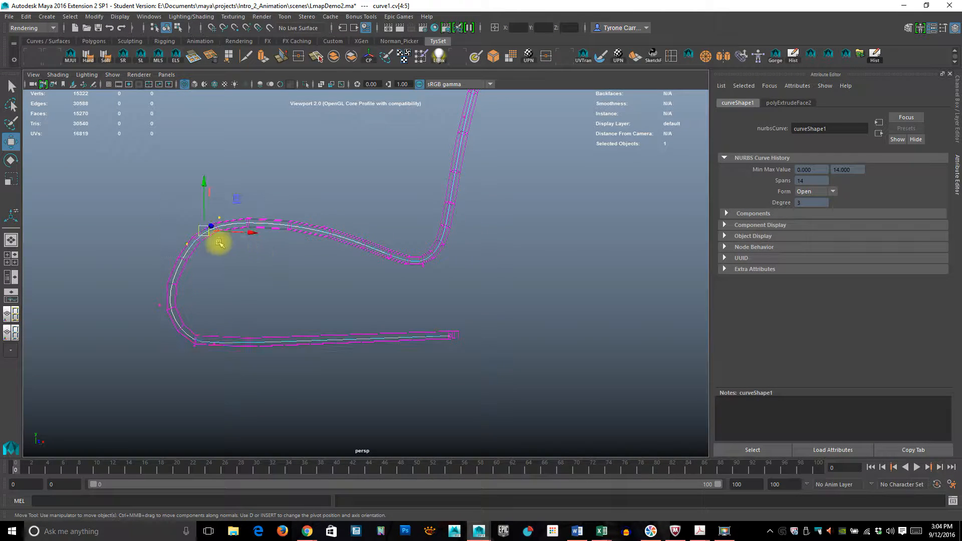
pyautogui.moveTo(203, 233); pyautogui.dragTo(215, 251)
pyautogui.press('z')
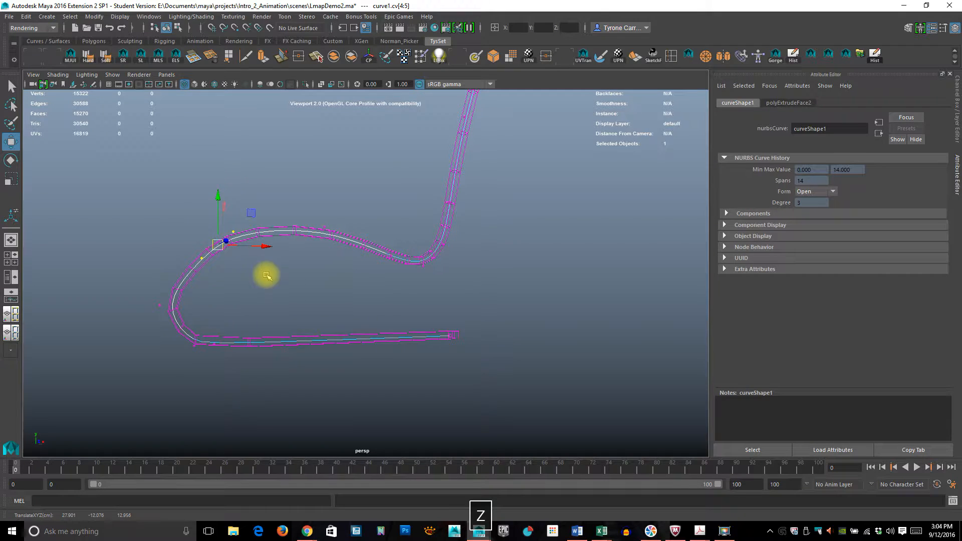
# Return the viewport to shaded display and inspect the reshaped tube from several sides
pyautogui.keyDown('alt'); pyautogui.moveTo(367, 285); pyautogui.dragTo(340, 269); pyautogui.keyUp('alt')
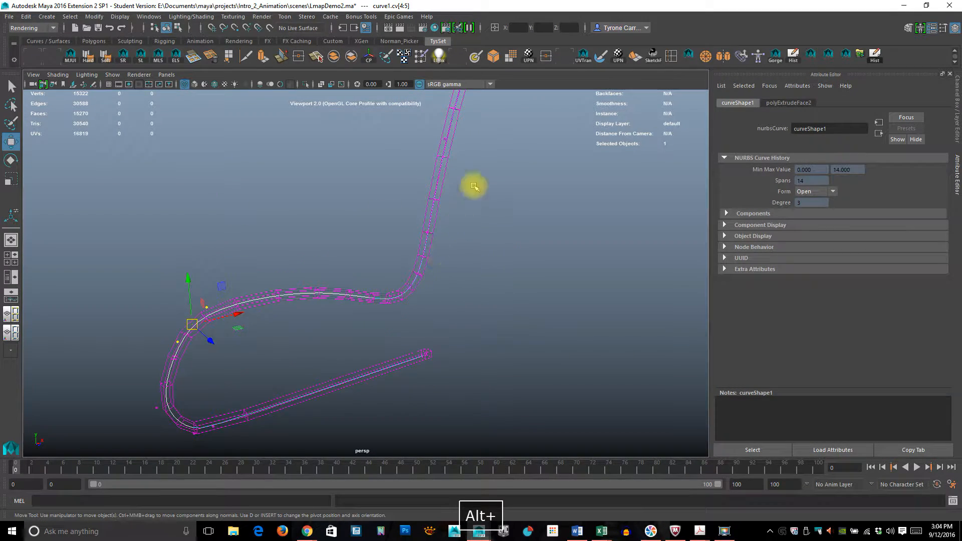
pyautogui.moveTo(474, 187)
pyautogui.keyDown('alt'); pyautogui.mouseDown()
pyautogui.moveTo(489, 279)
pyautogui.moveTo(374, 303)
pyautogui.moveTo(410, 296)
pyautogui.moveTo(354, 288)
pyautogui.moveTo(408, 318)
pyautogui.moveTo(290, 322)
pyautogui.moveTo(353, 278)
pyautogui.mouseUp(); pyautogui.keyUp('alt')
pyautogui.press('5')
pyautogui.keyDown('alt'); pyautogui.moveTo(468, 170); pyautogui.dragTo(491, 283); pyautogui.keyUp('alt')
pyautogui.keyDown('alt'); pyautogui.moveTo(441, 333); pyautogui.dragTo(436, 286); pyautogui.keyUp('alt')
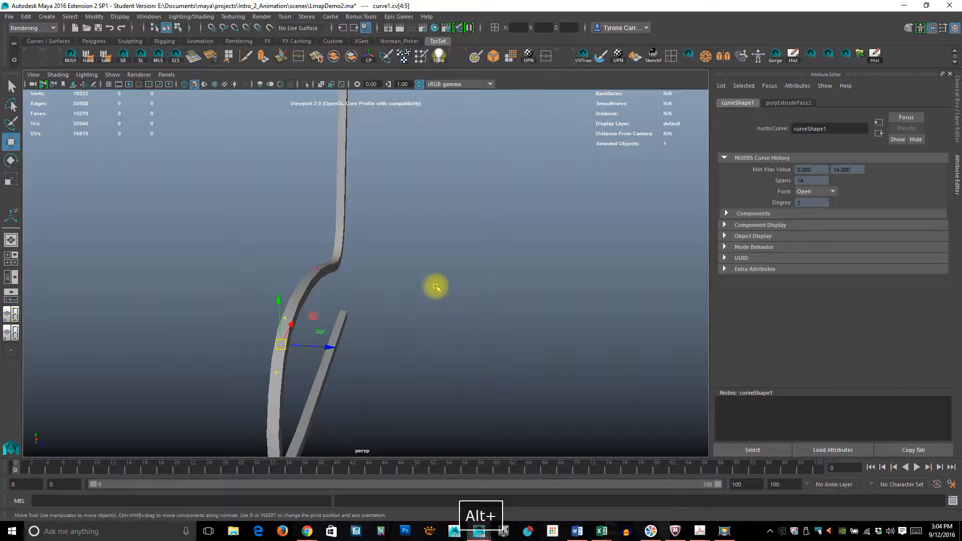
pyautogui.keyDown('alt'); pyautogui.moveTo(352, 258); pyautogui.dragTo(386, 260); pyautogui.keyUp('alt')
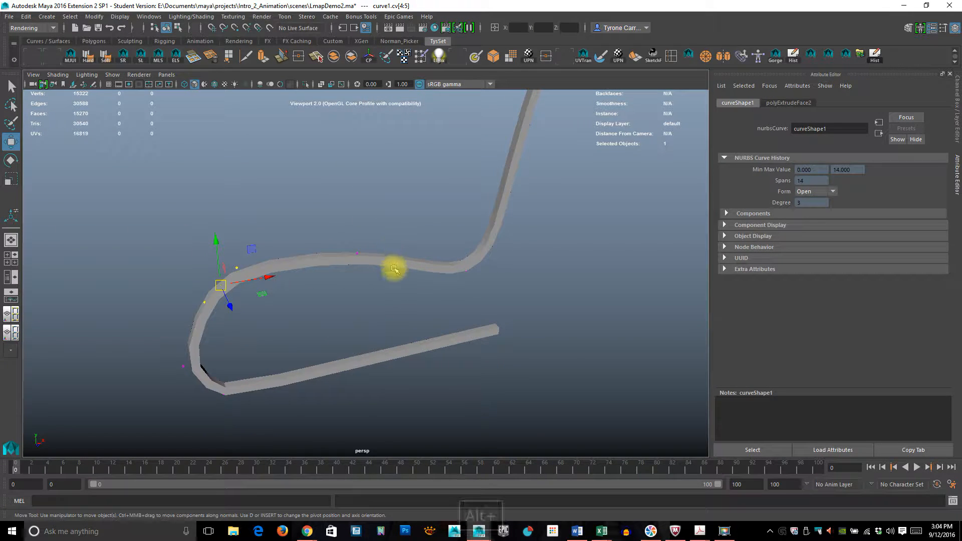
# Delete the extruded tube's construction history, then move the mesh sideways along Z off the curve
pyautogui.click(393, 269)
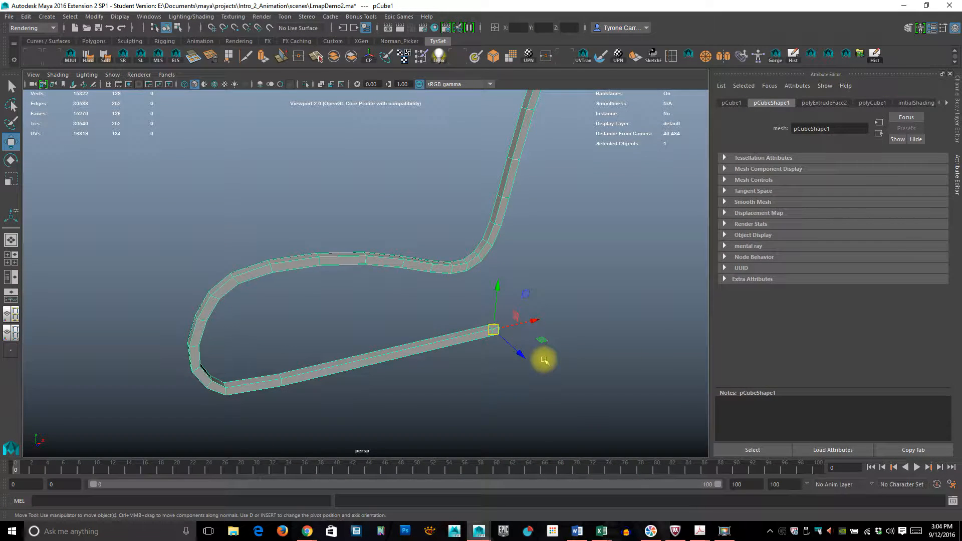
pyautogui.keyDown('alt'); pyautogui.moveTo(597, 321); pyautogui.dragTo(354, 303, button='right'); pyautogui.keyUp('alt')
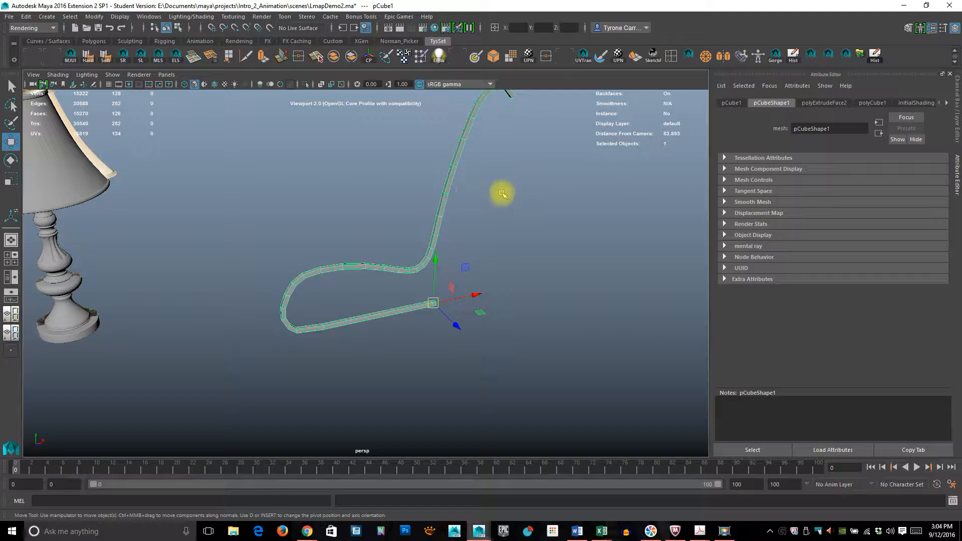
pyautogui.keyDown('alt'); pyautogui.moveTo(489, 173); pyautogui.dragTo(485, 214, button='middle'); pyautogui.keyUp('alt')
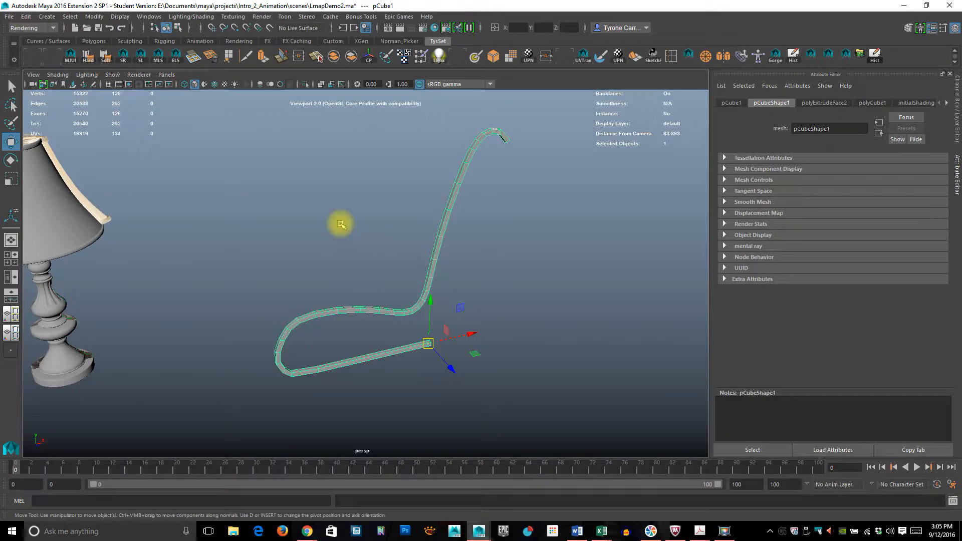
pyautogui.click(28, 17)
pyautogui.moveTo(75, 135)
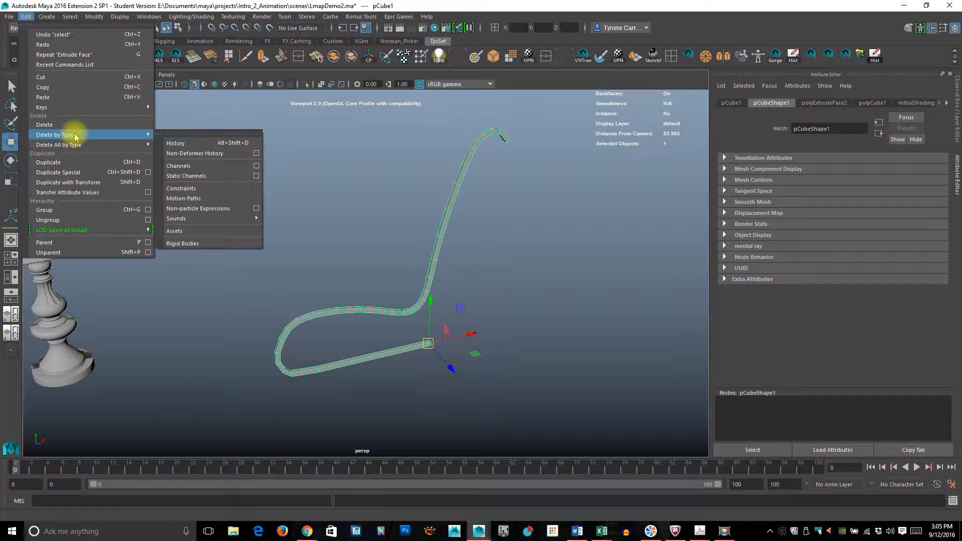
pyautogui.click(197, 144)
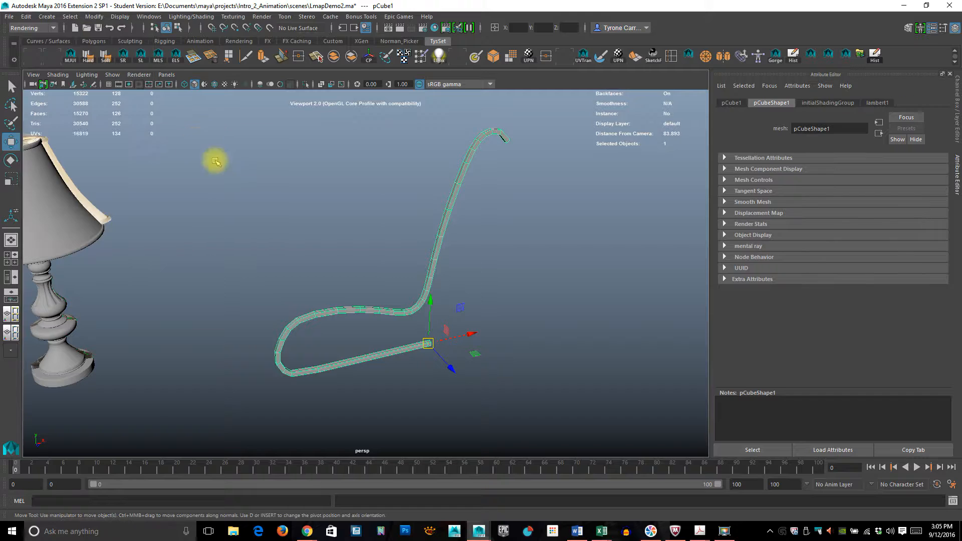
pyautogui.moveTo(454, 370); pyautogui.dragTo(410, 275)
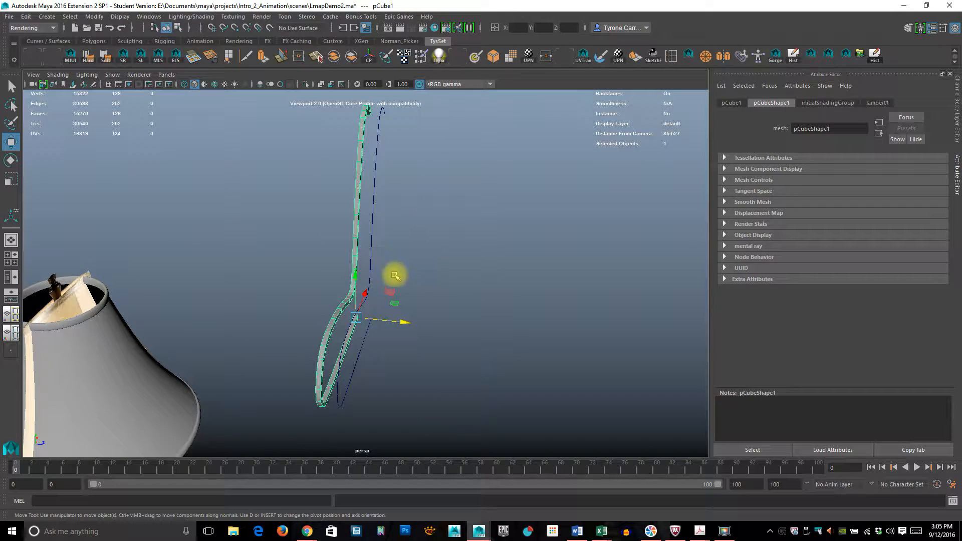
# Try pulling the curve's three control vertices along the upright section outward along the X axis
pyautogui.click(374, 216)
pyautogui.moveTo(374, 216); pyautogui.dragTo(316, 205, button='right')
pyautogui.moveTo(299, 194); pyautogui.dragTo(406, 282)
pyautogui.keyDown('alt'); pyautogui.moveTo(478, 273); pyautogui.dragTo(496, 283); pyautogui.keyUp('alt')
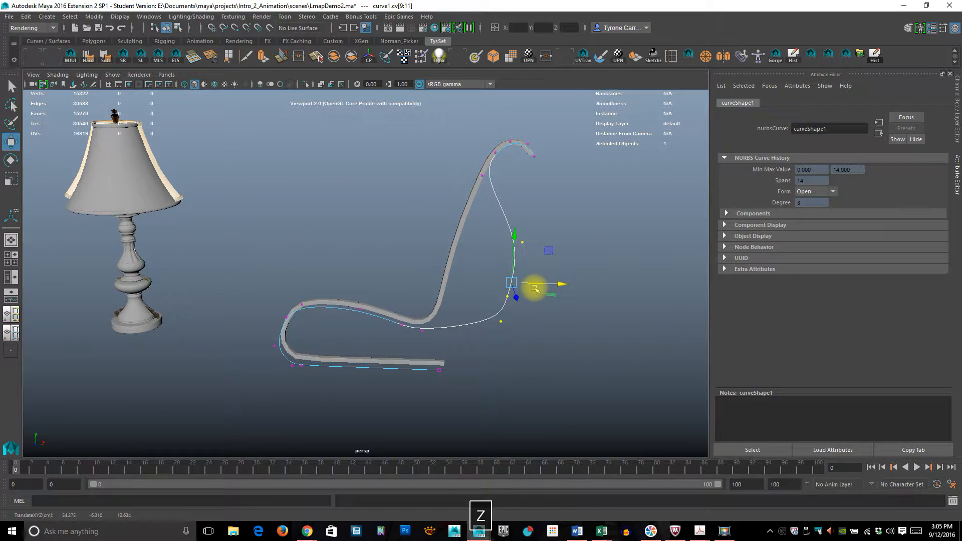
pyautogui.keyDown('alt'); pyautogui.moveTo(520, 289); pyautogui.dragTo(401, 198); pyautogui.keyUp('alt')
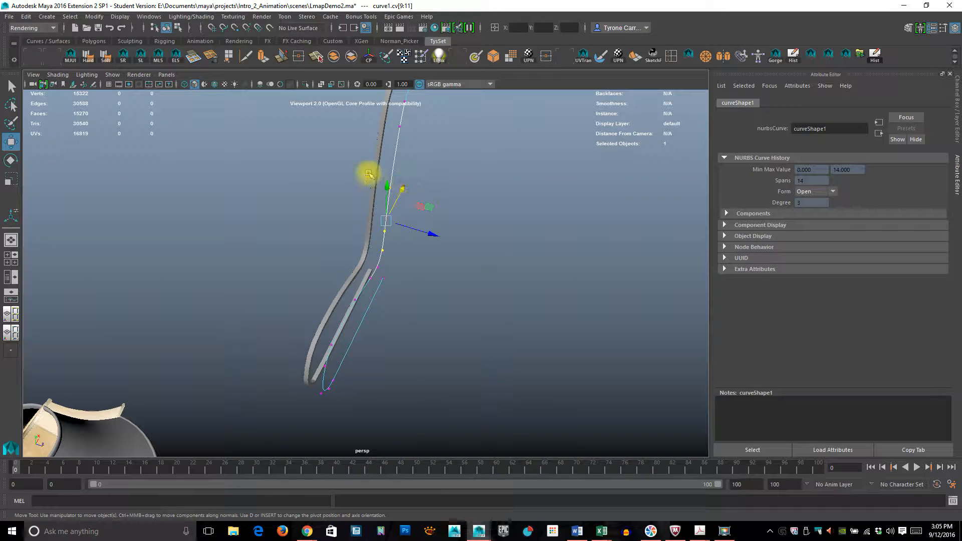
# Select the tube mesh and scale it widely along its Z axis into a chair-shaped slab
pyautogui.moveTo(375, 163); pyautogui.dragTo(378, 151, button='right')
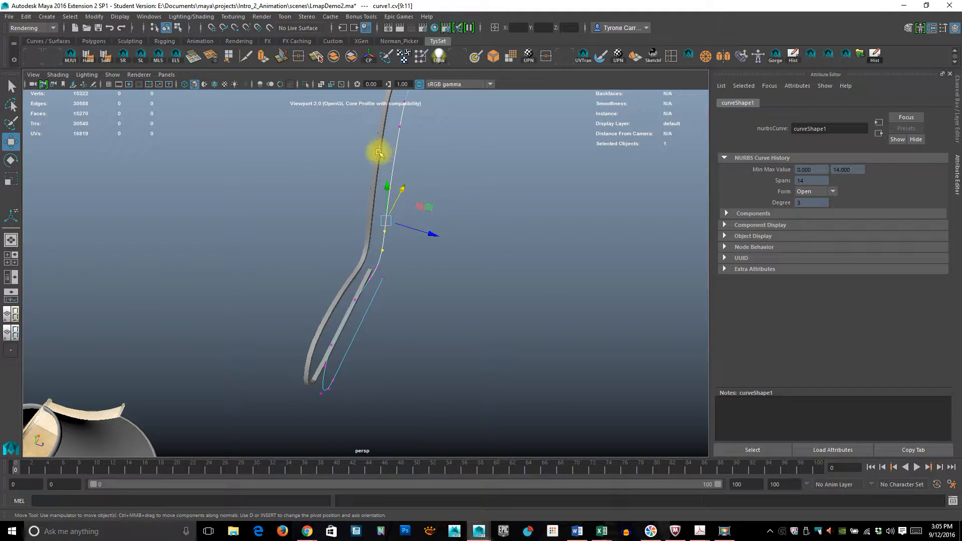
pyautogui.click(380, 150)
pyautogui.keyDown('alt'); pyautogui.moveTo(395, 188); pyautogui.dragTo(437, 279); pyautogui.keyUp('alt')
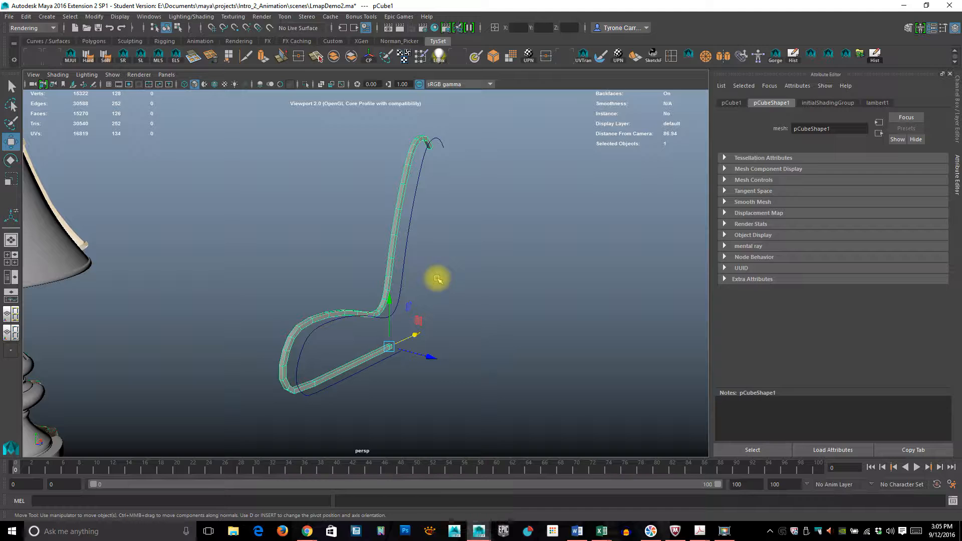
pyautogui.press('e')
pyautogui.press('r')
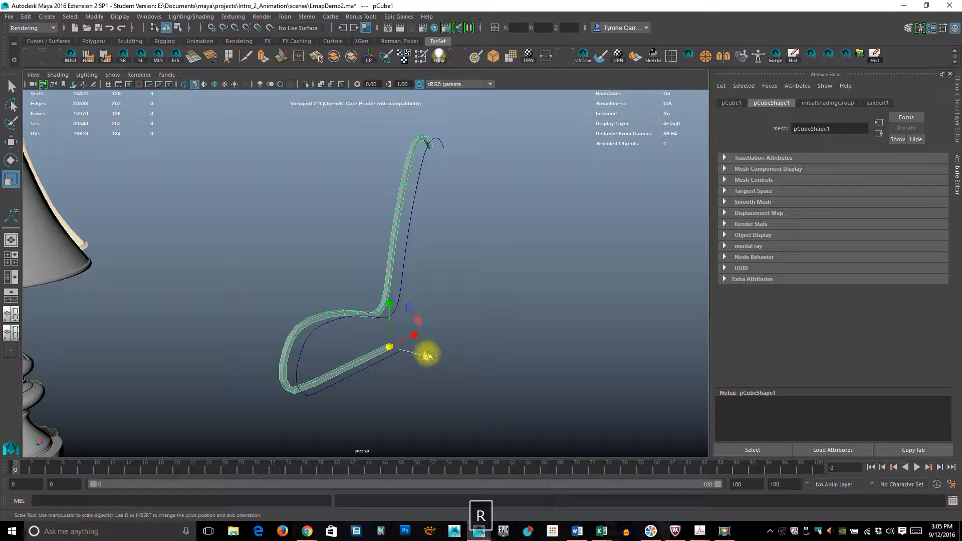
pyautogui.moveTo(427, 355); pyautogui.dragTo(616, 375)
pyautogui.press('w')
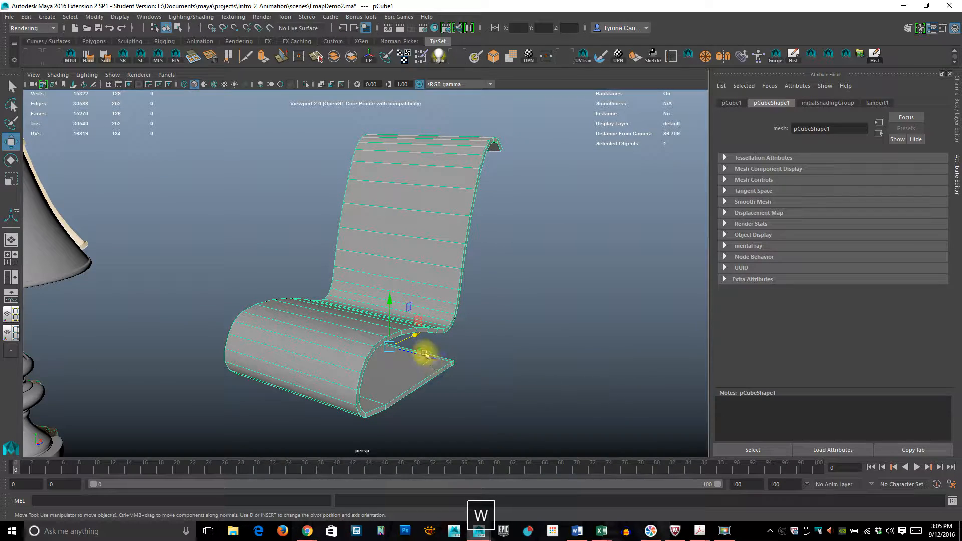
# Turn on smooth mesh preview for the chair and examine its shape from several angles
pyautogui.keyDown('alt'); pyautogui.moveTo(431, 358); pyautogui.dragTo(305, 337); pyautogui.keyUp('alt')
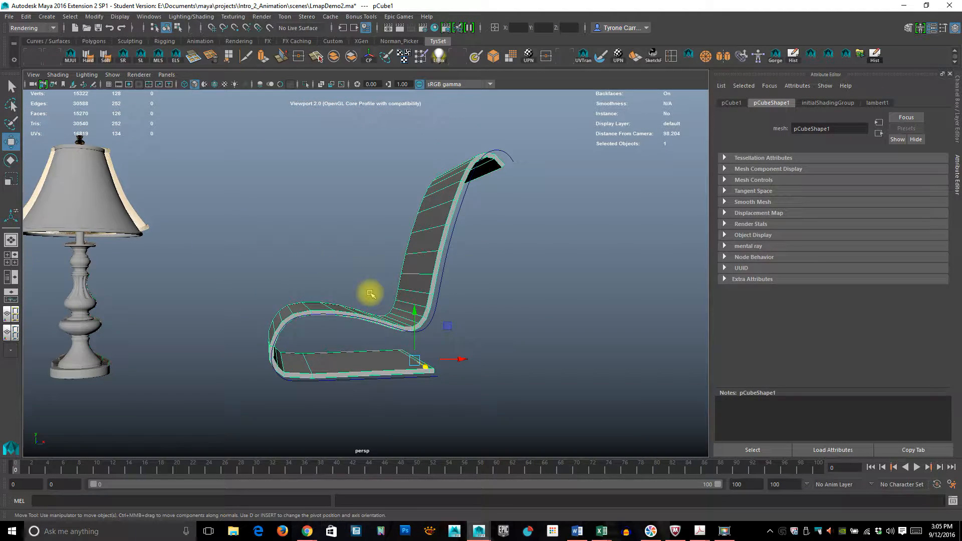
pyautogui.press('3')
pyautogui.click(498, 266)
pyautogui.keyDown('alt'); pyautogui.moveTo(408, 274); pyautogui.dragTo(378, 282); pyautogui.keyUp('alt')
pyautogui.keyDown('alt'); pyautogui.moveTo(433, 252); pyautogui.dragTo(367, 213); pyautogui.keyUp('alt')
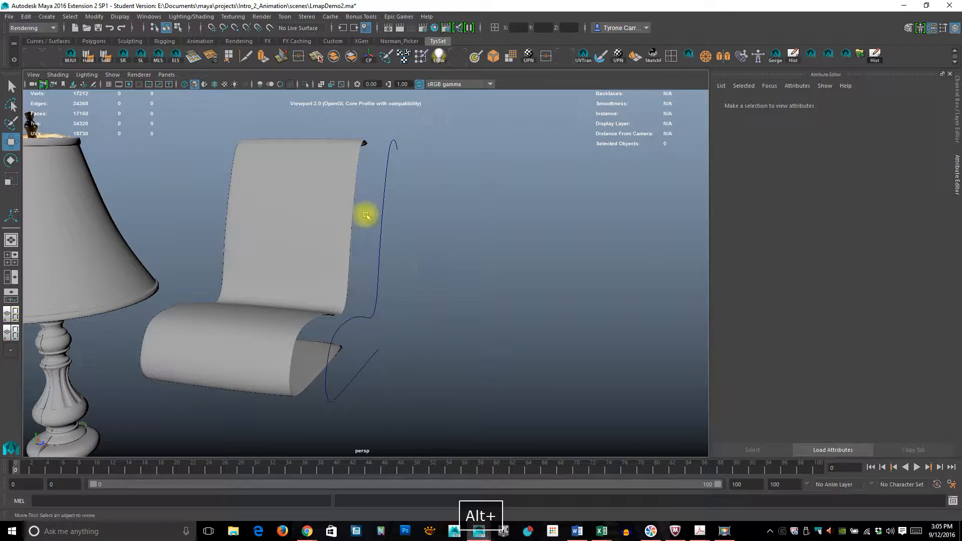
# Turn off smooth preview on the chair mesh, deselect it and look closely at its seat
pyautogui.click(292, 294)
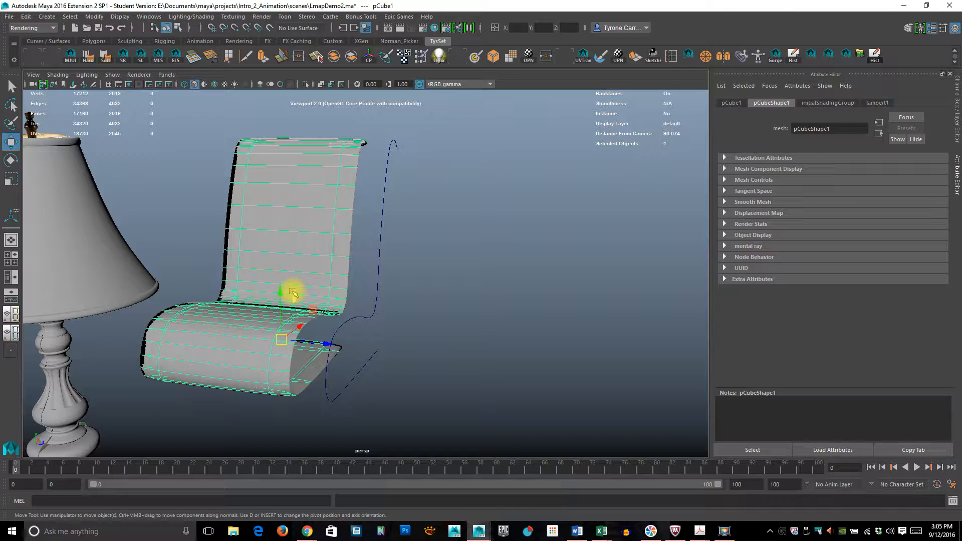
pyautogui.click(401, 278)
pyautogui.keyDown('alt'); pyautogui.moveTo(408, 275); pyautogui.dragTo(370, 315); pyautogui.keyUp('alt')
pyautogui.keyDown('alt'); pyautogui.moveTo(370, 314); pyautogui.dragTo(414, 315, button='right'); pyautogui.keyUp('alt')
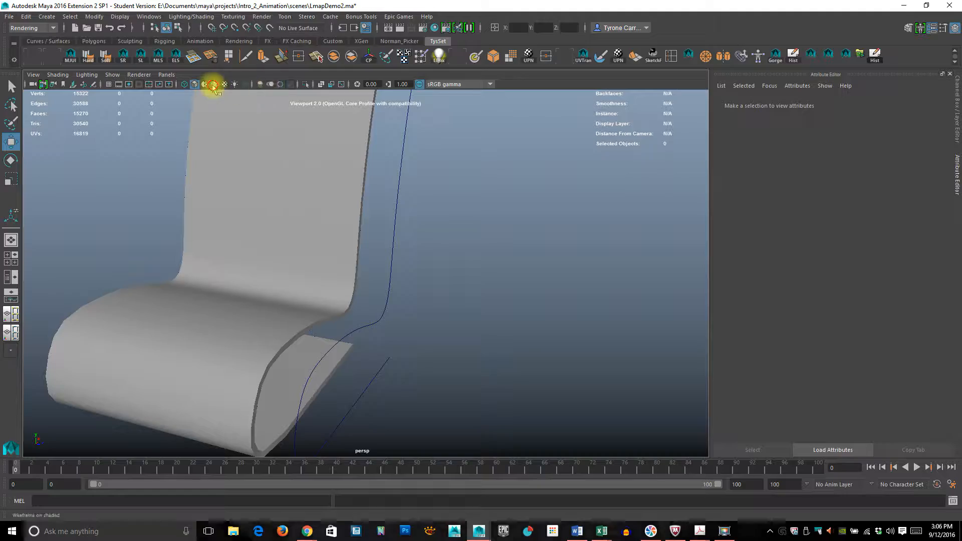
# Turn on wireframe over the shaded display and frame the whole chair to show its edges
pyautogui.click(214, 84)
pyautogui.keyDown('alt'); pyautogui.moveTo(415, 313); pyautogui.dragTo(440, 231); pyautogui.keyUp('alt')
pyautogui.keyDown('alt'); pyautogui.moveTo(440, 231); pyautogui.dragTo(468, 262, button='right'); pyautogui.keyUp('alt')
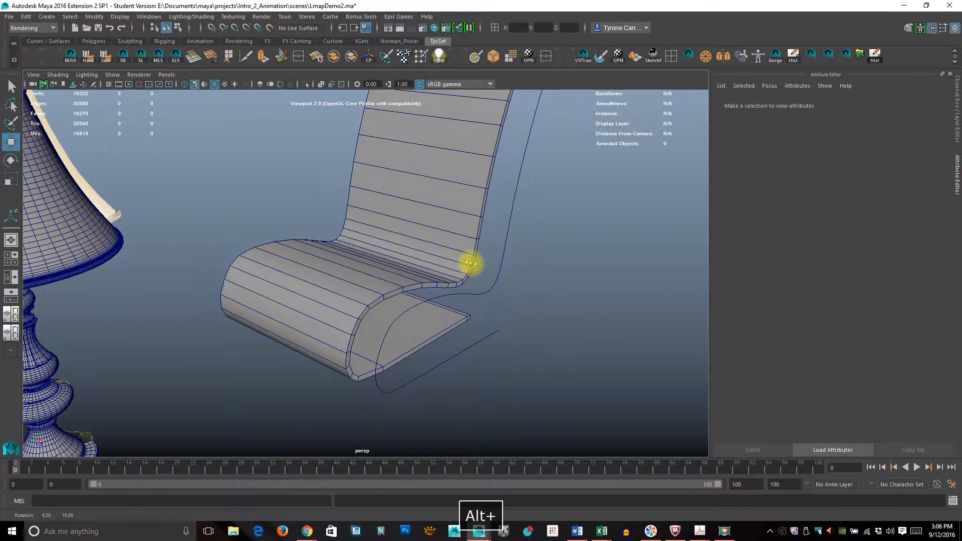
pyautogui.keyDown('alt'); pyautogui.moveTo(460, 256); pyautogui.dragTo(458, 264, button='middle'); pyautogui.keyUp('alt')
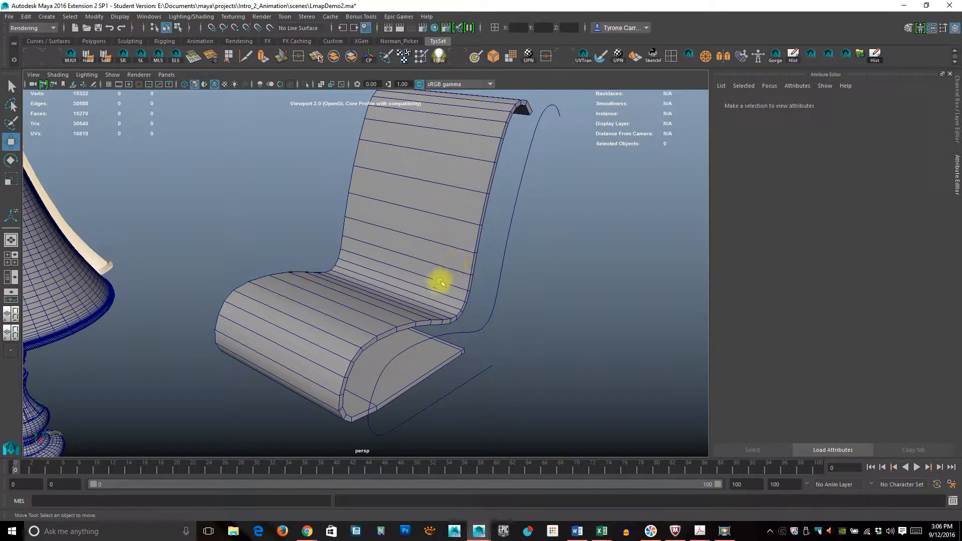
# Insert 7 evenly spaced edge loops running lengthwise along the chair, and return the loop tool to relative distance from edge
pyautogui.moveTo(390, 276); pyautogui.dragTo(388, 217, button='right')
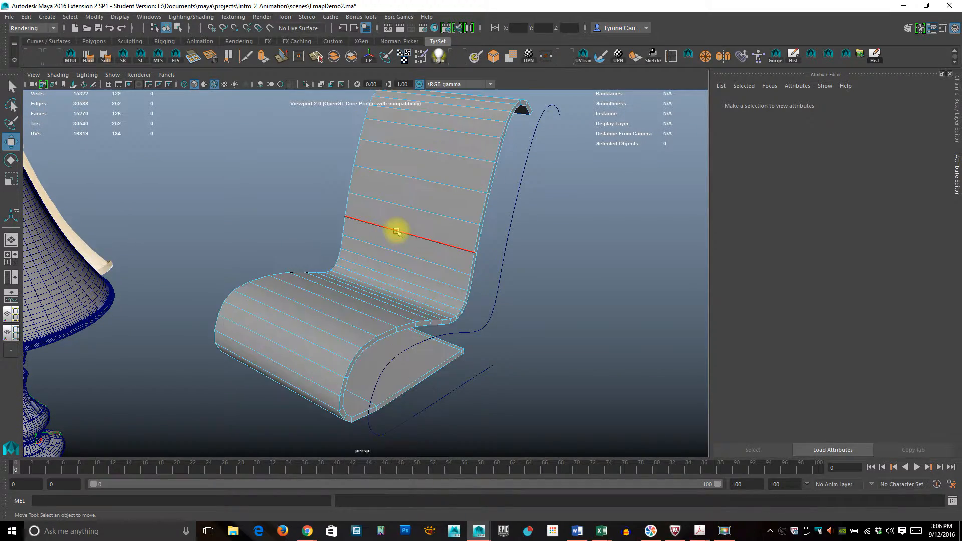
pyautogui.click(671, 57)
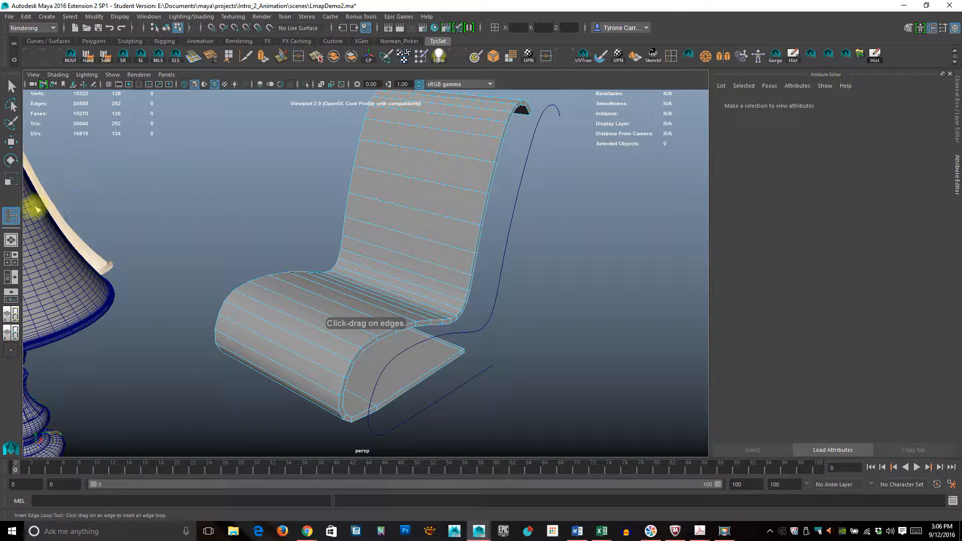
pyautogui.doubleClick(11, 216)
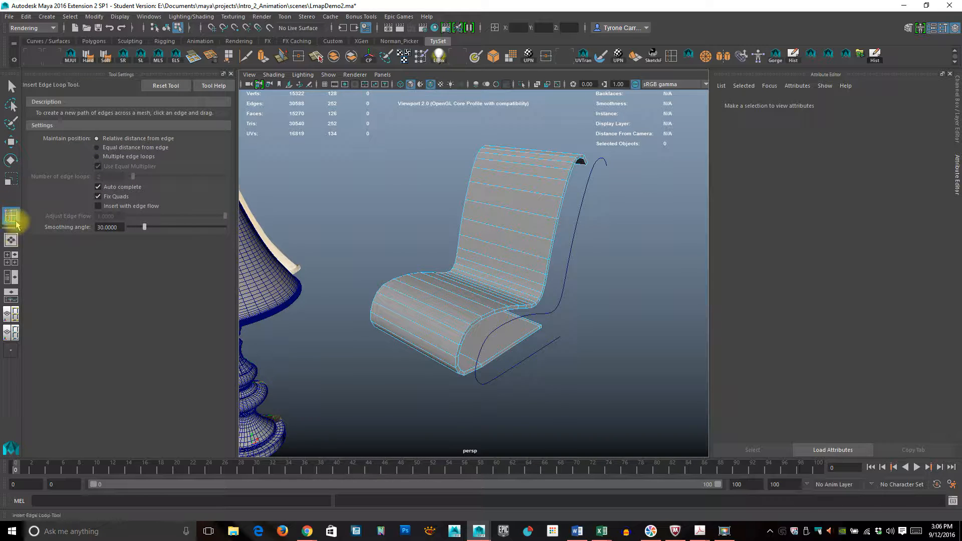
pyautogui.click(121, 157)
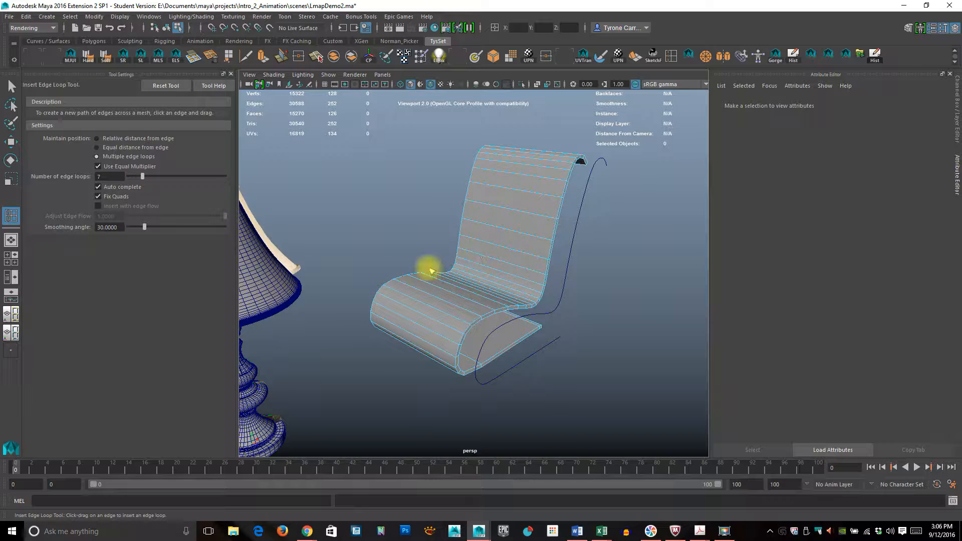
pyautogui.keyDown('alt'); pyautogui.moveTo(447, 305); pyautogui.dragTo(549, 195); pyautogui.keyUp('alt')
pyautogui.click(455, 241)
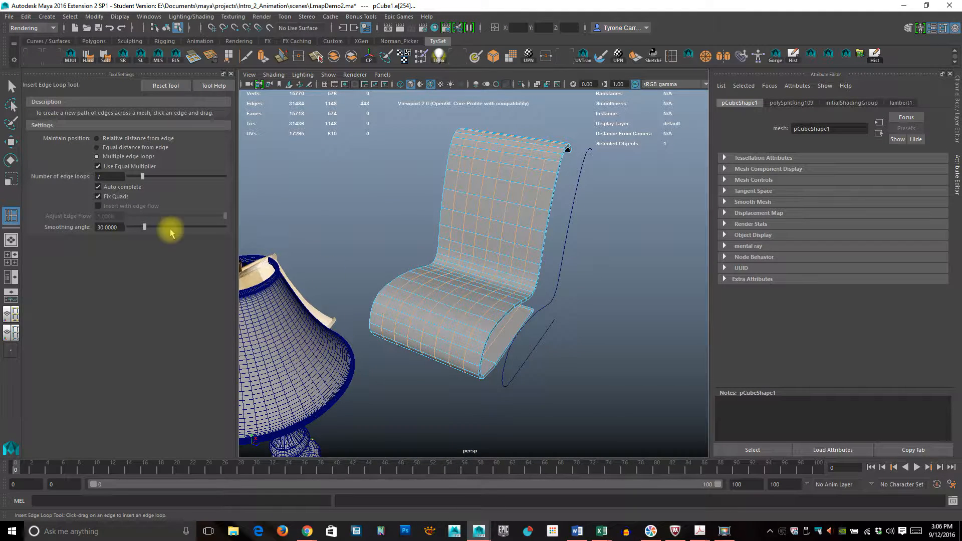
pyautogui.click(107, 139)
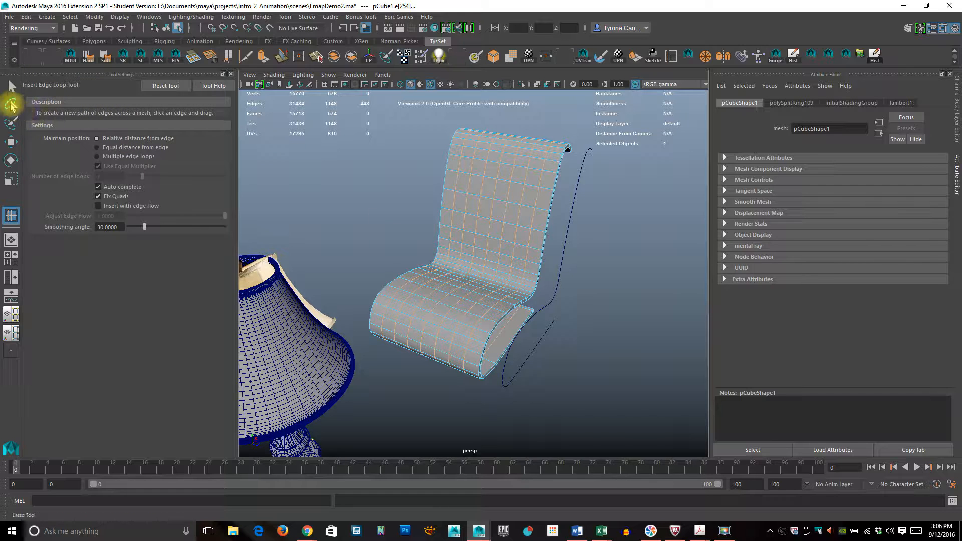
# Switch the chair to vertex editing and select the middle vertices at the seat-to-back bend with soft selection turned on
pyautogui.keyDown('alt'); pyautogui.moveTo(390, 267); pyautogui.dragTo(395, 261); pyautogui.keyUp('alt')
pyautogui.keyDown('alt'); pyautogui.moveTo(372, 260); pyautogui.dragTo(662, 288, button='right'); pyautogui.keyUp('alt')
pyautogui.keyDown('alt'); pyautogui.moveTo(573, 275); pyautogui.dragTo(525, 236, button='middle'); pyautogui.keyUp('alt')
pyautogui.keyDown('alt'); pyautogui.moveTo(630, 264); pyautogui.dragTo(406, 240, button='right'); pyautogui.keyUp('alt')
pyautogui.keyDown('alt'); pyautogui.moveTo(440, 234); pyautogui.dragTo(440, 240); pyautogui.keyUp('alt')
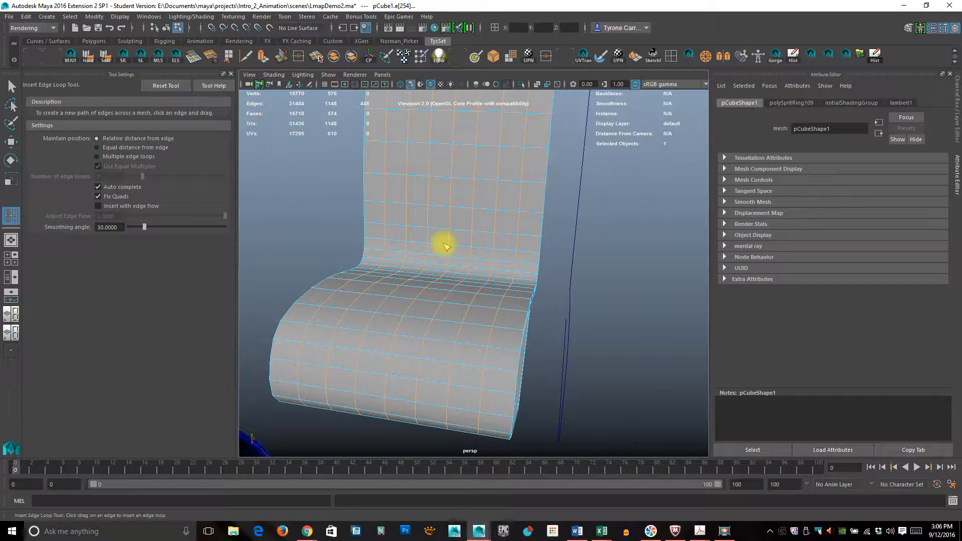
pyautogui.press('w')
pyautogui.moveTo(450, 244); pyautogui.dragTo(399, 241, button='right')
pyautogui.keyDown('alt'); pyautogui.moveTo(450, 300); pyautogui.dragTo(468, 327); pyautogui.keyUp('alt')
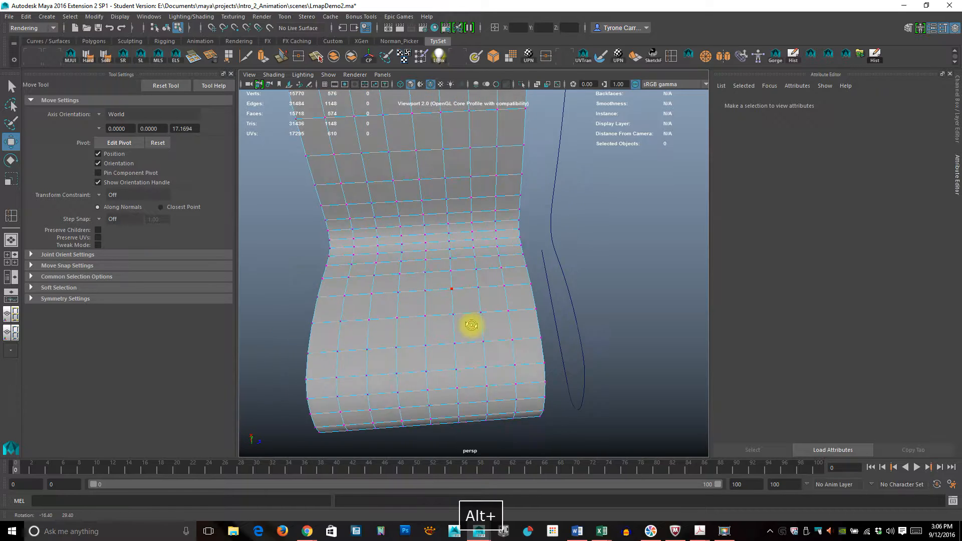
pyautogui.keyDown('alt'); pyautogui.moveTo(423, 223); pyautogui.dragTo(437, 236); pyautogui.keyUp('alt')
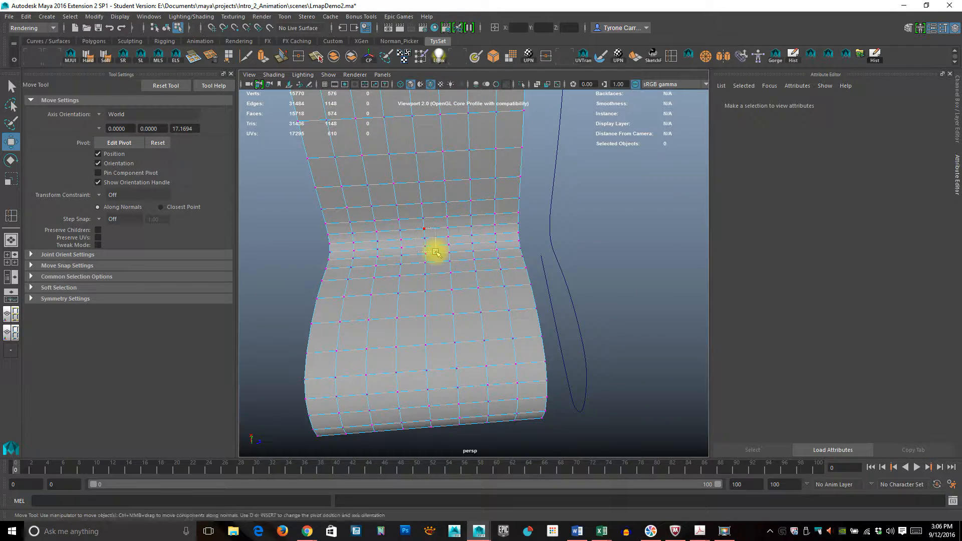
pyautogui.moveTo(435, 252); pyautogui.dragTo(437, 253)
pyautogui.keyDown('alt'); pyautogui.moveTo(517, 290); pyautogui.dragTo(566, 269); pyautogui.keyUp('alt')
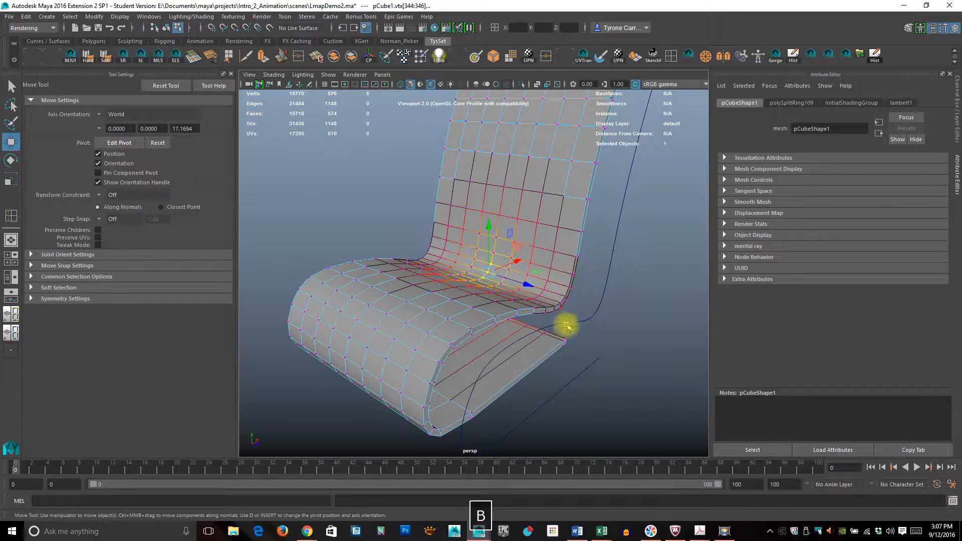
# Try to push the soft-selected vertices at the bend backward along the X axis
pyautogui.keyDown('alt'); pyautogui.moveTo(565, 322); pyautogui.dragTo(488, 326); pyautogui.keyUp('alt')
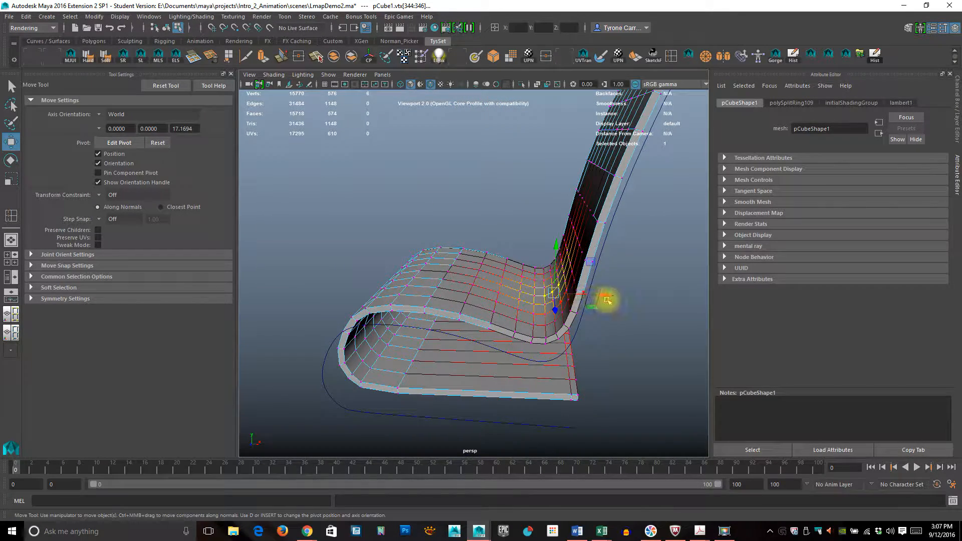
pyautogui.moveTo(602, 295); pyautogui.dragTo(612, 297)
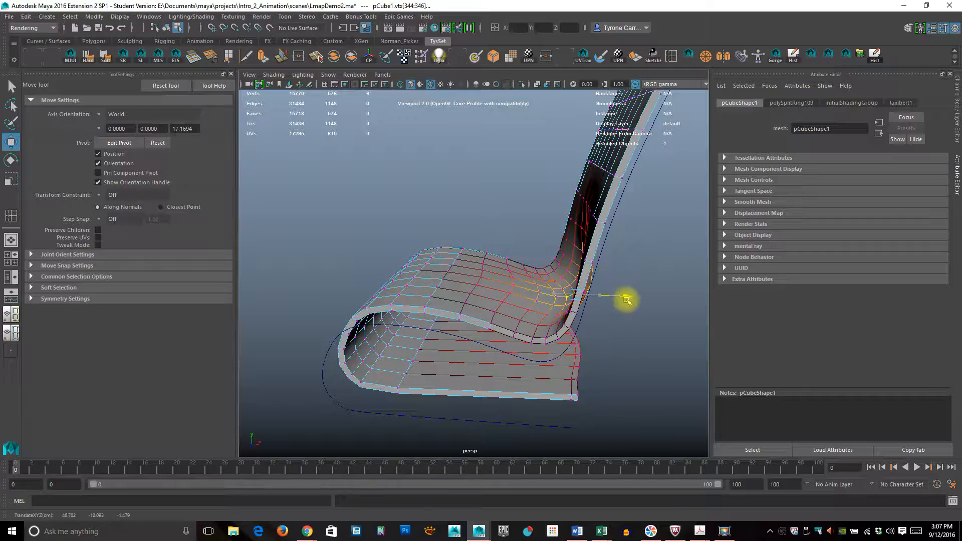
pyautogui.keyDown('alt'); pyautogui.moveTo(562, 350); pyautogui.dragTo(668, 361); pyautogui.keyUp('alt')
pyautogui.press('z')
# Select the middle vertices of the backrest and push them backward along X with soft selection to hollow the back
pyautogui.moveTo(486, 300)
pyautogui.keyDown('alt'); pyautogui.mouseDown()
pyautogui.moveTo(496, 277)
pyautogui.moveTo(506, 305)
pyautogui.moveTo(492, 306)
pyautogui.moveTo(501, 306)
pyautogui.mouseUp(); pyautogui.keyUp('alt')
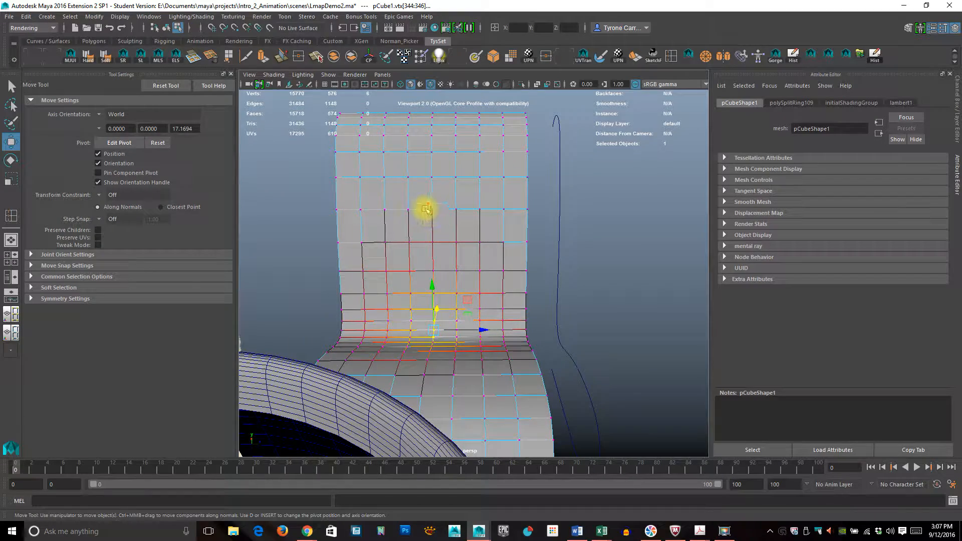
pyautogui.moveTo(441, 277); pyautogui.dragTo(444, 301)
pyautogui.keyDown('alt'); pyautogui.moveTo(584, 305); pyautogui.dragTo(570, 240); pyautogui.keyUp('alt')
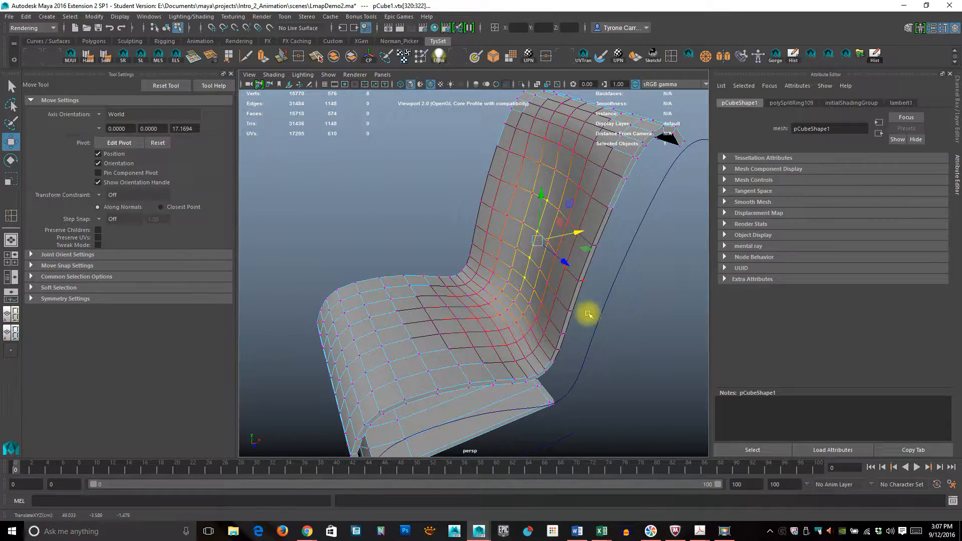
# Select the center vertices along the backrest's upper edge and raise them with soft selection into a rounded crest
pyautogui.keyDown('alt'); pyautogui.moveTo(588, 314); pyautogui.dragTo(677, 320); pyautogui.keyUp('alt')
pyautogui.keyDown('alt'); pyautogui.moveTo(454, 226); pyautogui.dragTo(481, 282, button='middle'); pyautogui.keyUp('alt')
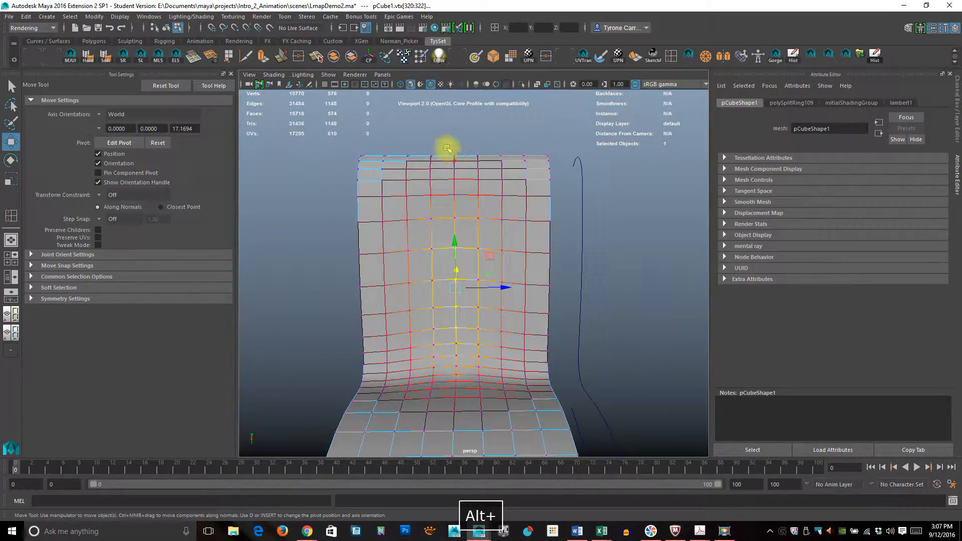
pyautogui.moveTo(445, 138); pyautogui.dragTo(461, 177)
pyautogui.moveTo(455, 114); pyautogui.dragTo(459, 68)
# Select the center vertex at the rear of the seat, narrow the soft-selection falloff, and lower it to form a seat hollow
pyautogui.keyDown('alt'); pyautogui.moveTo(537, 257); pyautogui.dragTo(499, 260); pyautogui.keyUp('alt')
pyautogui.scroll(3, 499, 260)
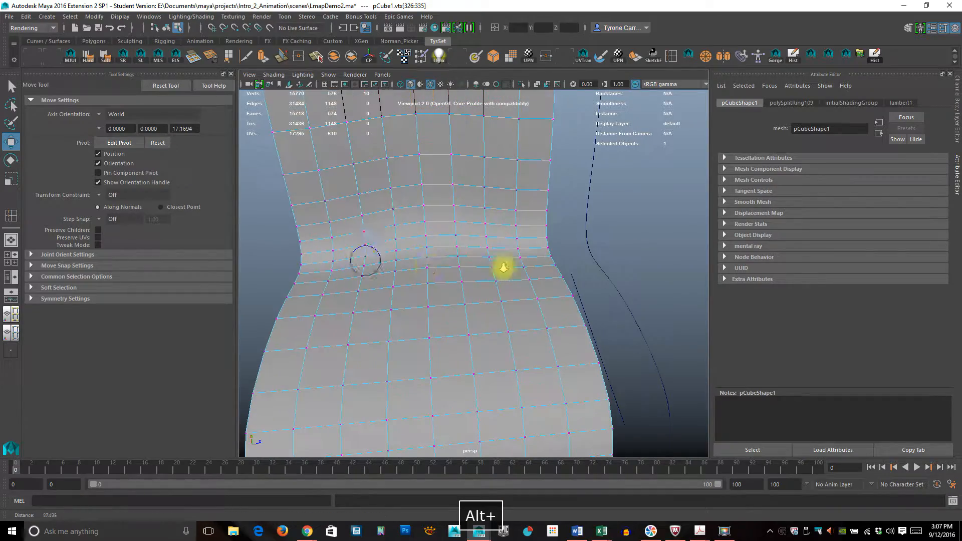
pyautogui.click(427, 266)
pyautogui.moveTo(540, 309)
pyautogui.keyDown('alt'); pyautogui.mouseDown()
pyautogui.moveTo(391, 272)
pyautogui.moveTo(387, 262)
pyautogui.moveTo(462, 279)
pyautogui.moveTo(531, 325)
pyautogui.mouseUp(); pyautogui.keyUp('alt')
pyautogui.keyDown('alt'); pyautogui.moveTo(531, 325); pyautogui.dragTo(550, 333, button='right'); pyautogui.keyUp('alt')
pyautogui.keyDown('alt'); pyautogui.moveTo(551, 333); pyautogui.dragTo(569, 341); pyautogui.keyUp('alt')
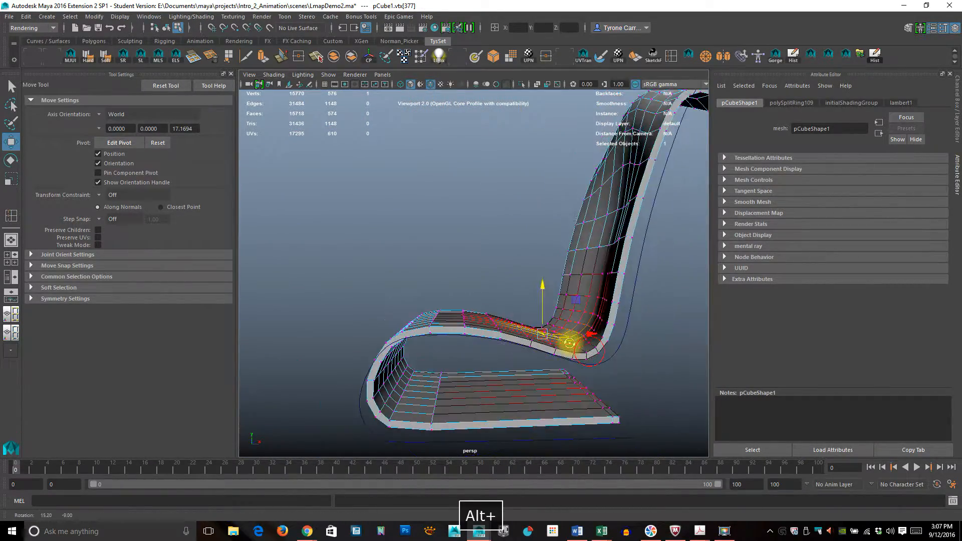
pyautogui.moveTo(542, 286); pyautogui.dragTo(541, 292)
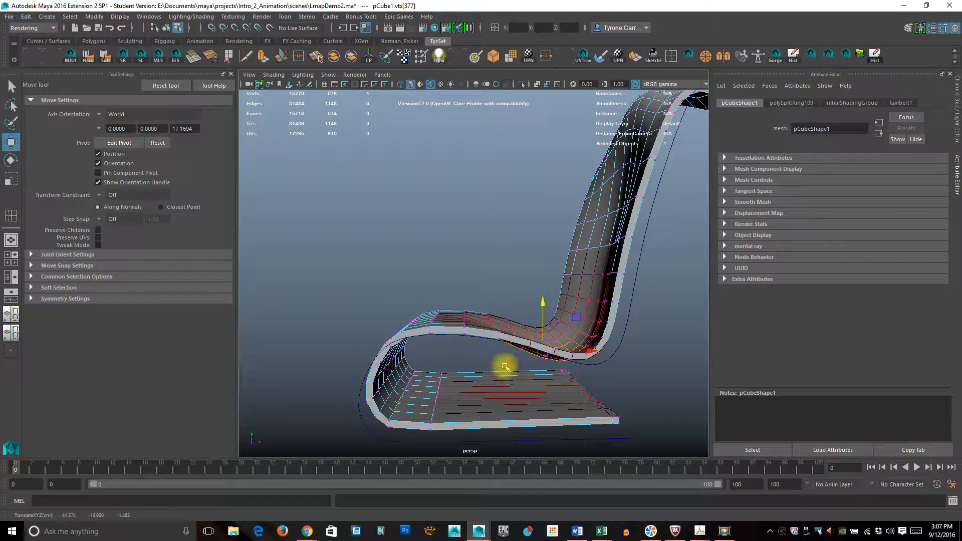
pyautogui.press('z')
pyautogui.press('b')
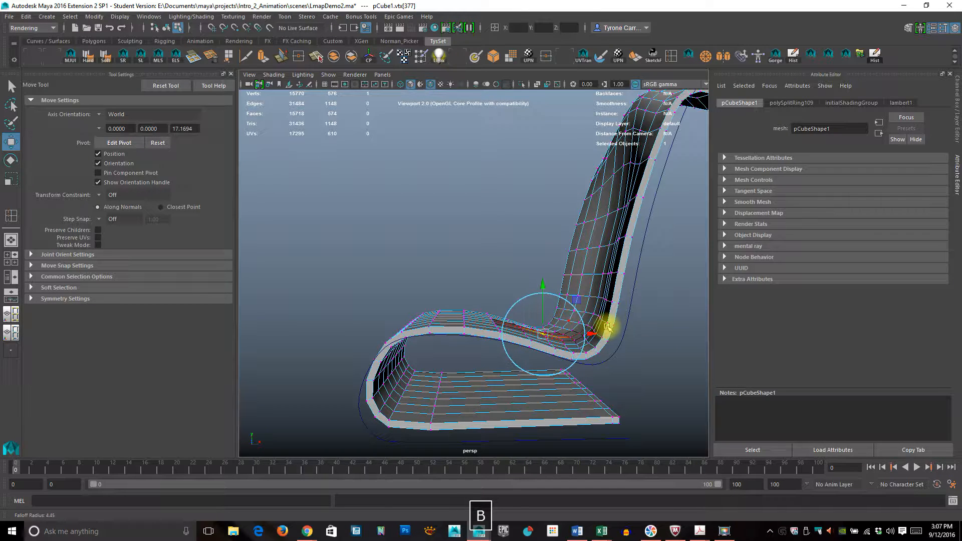
pyautogui.keyDown('alt'); pyautogui.moveTo(440, 378); pyautogui.dragTo(534, 383); pyautogui.keyUp('alt')
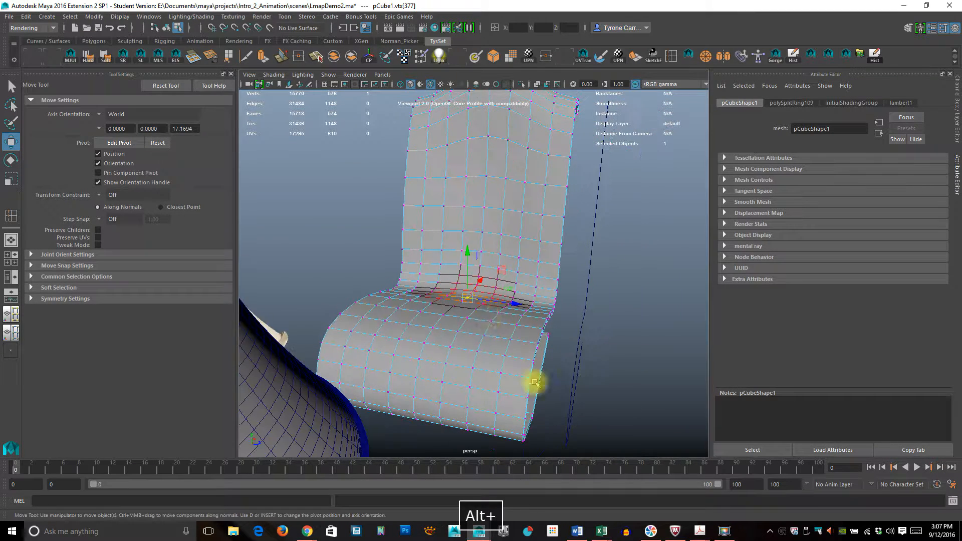
pyautogui.moveTo(471, 261); pyautogui.dragTo(500, 339)
pyautogui.keyDown('alt'); pyautogui.moveTo(579, 325); pyautogui.dragTo(594, 290); pyautogui.keyUp('alt')
# Leave vertex editing and insert one edge loop close to each side edge of the chair
pyautogui.moveTo(565, 226); pyautogui.dragTo(629, 201, button='right')
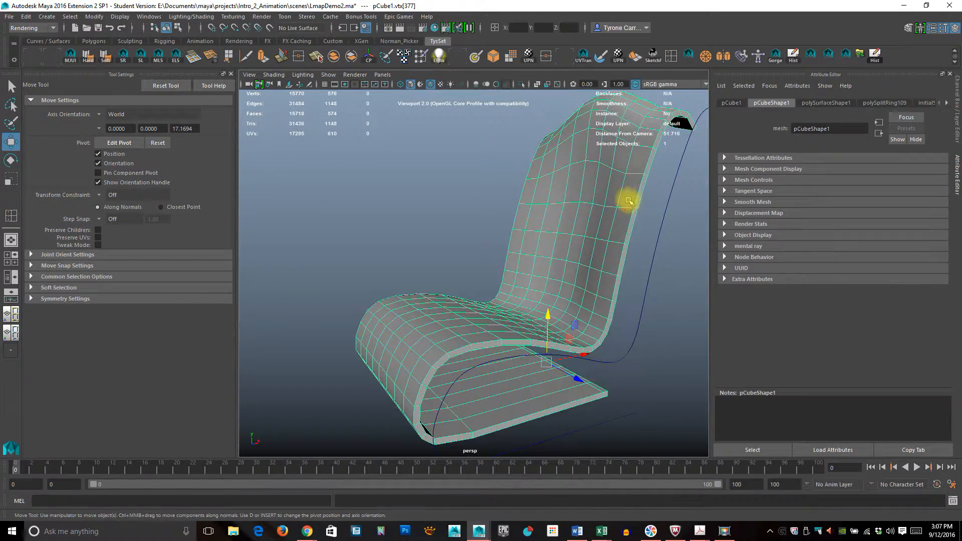
pyautogui.click(657, 246)
pyautogui.keyDown('alt'); pyautogui.moveTo(602, 318); pyautogui.dragTo(611, 295); pyautogui.keyUp('alt')
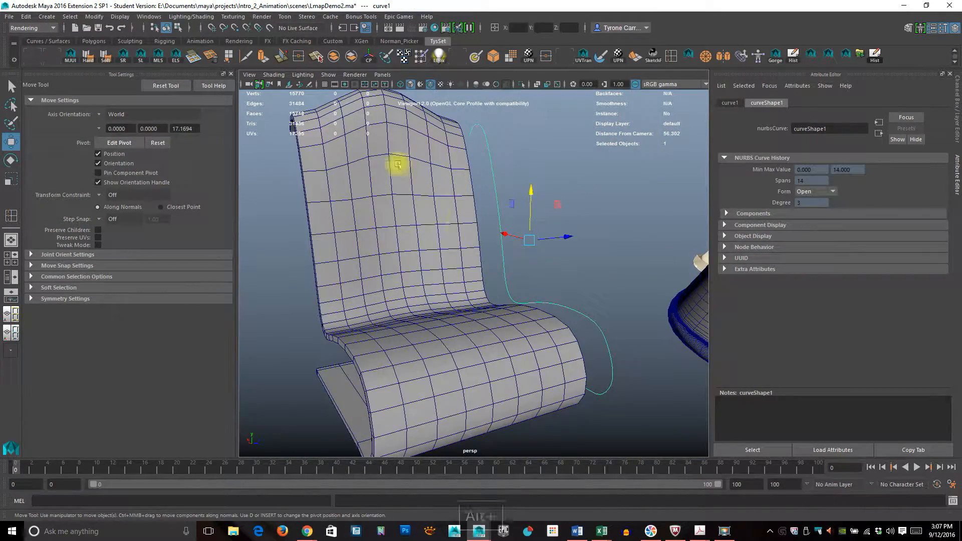
pyautogui.keyDown('alt'); pyautogui.moveTo(474, 265); pyautogui.dragTo(636, 189); pyautogui.keyUp('alt')
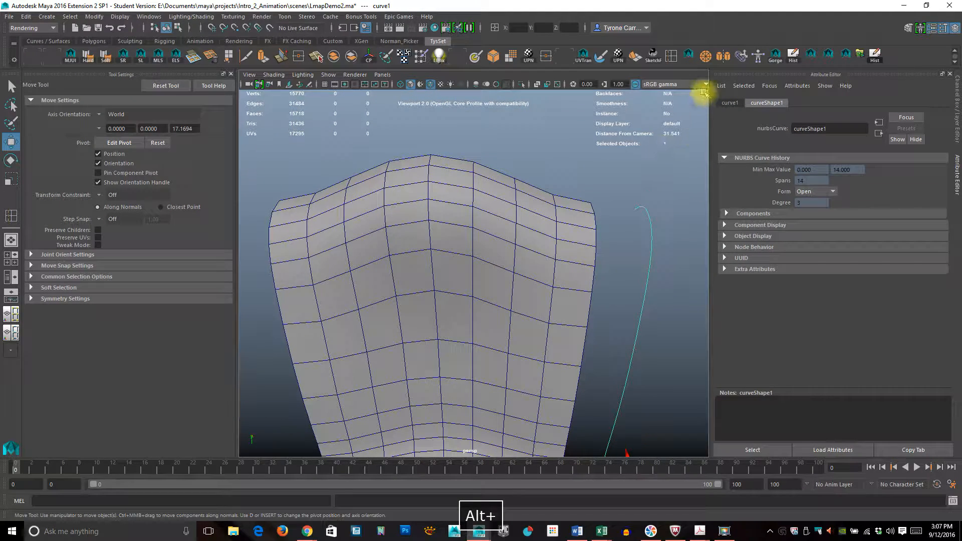
pyautogui.click(670, 56)
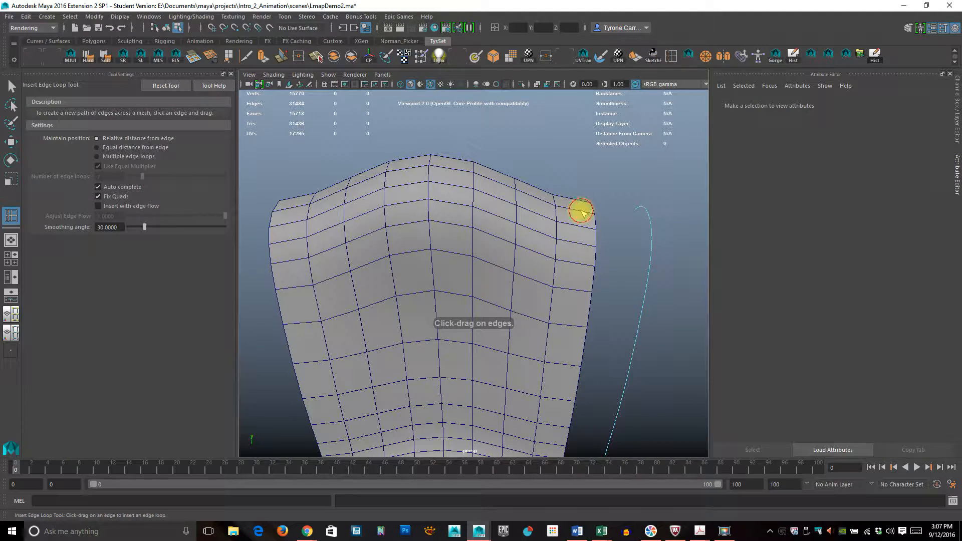
pyautogui.moveTo(586, 214); pyautogui.dragTo(615, 255)
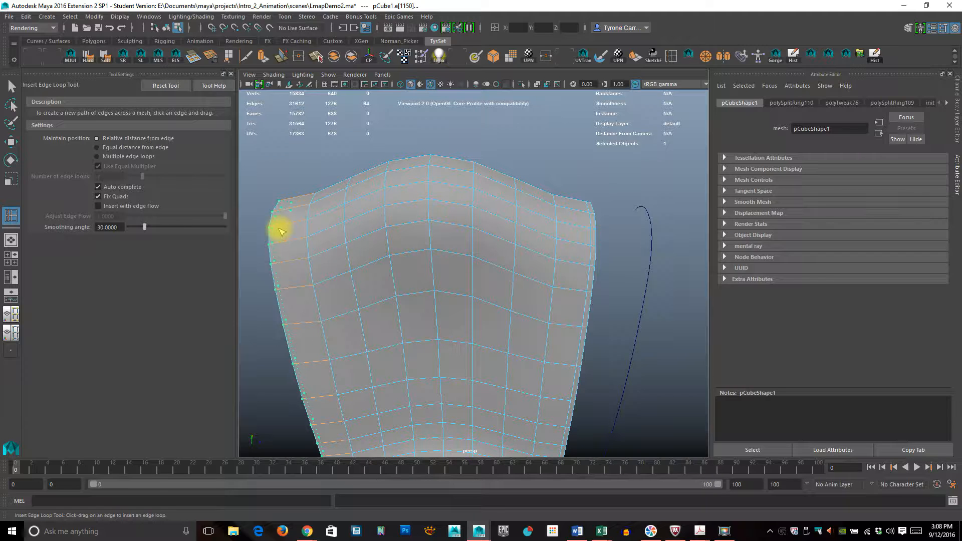
pyautogui.keyDown('alt'); pyautogui.moveTo(318, 221); pyautogui.dragTo(470, 217, button='middle'); pyautogui.keyUp('alt')
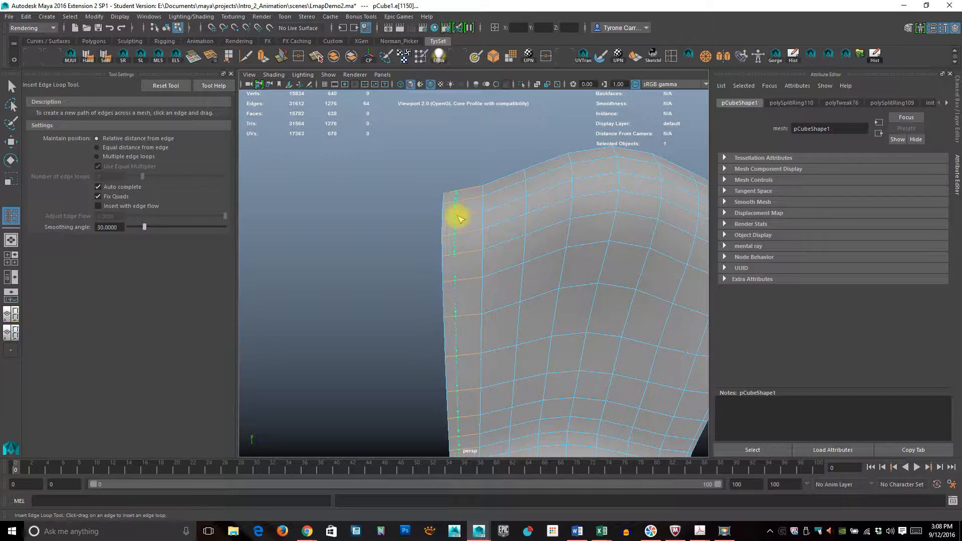
pyautogui.keyDown('alt'); pyautogui.moveTo(604, 302); pyautogui.dragTo(519, 297, button='right'); pyautogui.keyUp('alt')
pyautogui.keyDown('alt'); pyautogui.moveTo(574, 313); pyautogui.dragTo(528, 296); pyautogui.keyUp('alt')
pyautogui.press('q')
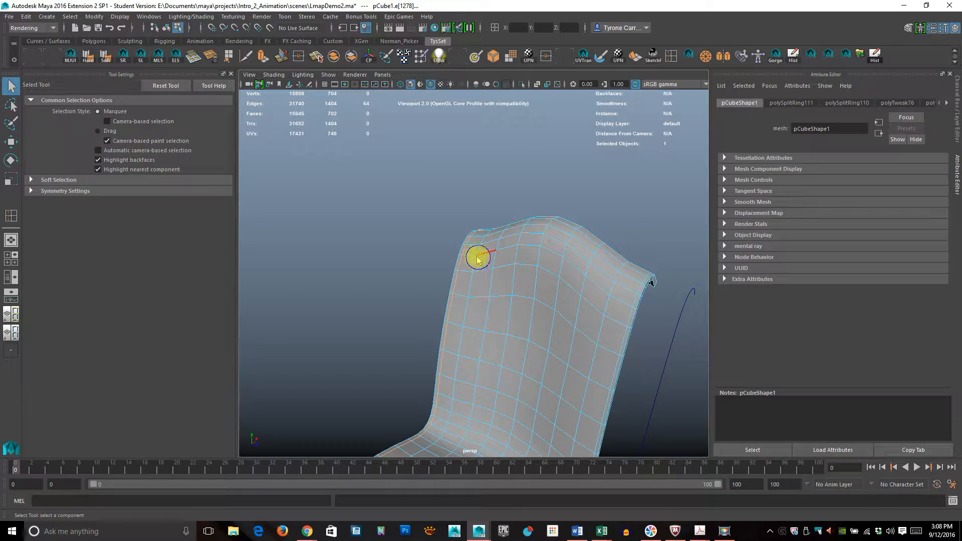
# Turn on smooth mesh preview for the chair in object mode, deselect it and examine the rounded shape
pyautogui.moveTo(477, 254); pyautogui.dragTo(531, 210, button='right')
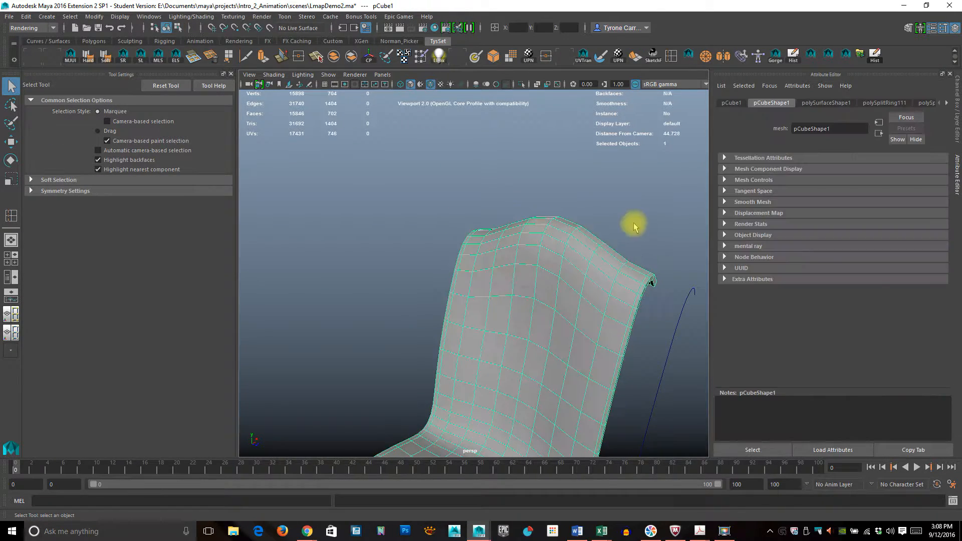
pyautogui.press('3')
pyautogui.click(644, 302)
pyautogui.keyDown('alt'); pyautogui.moveTo(644, 302); pyautogui.dragTo(580, 344, button='right'); pyautogui.keyUp('alt')
pyautogui.keyDown('alt'); pyautogui.moveTo(580, 344); pyautogui.dragTo(534, 383); pyautogui.keyUp('alt')
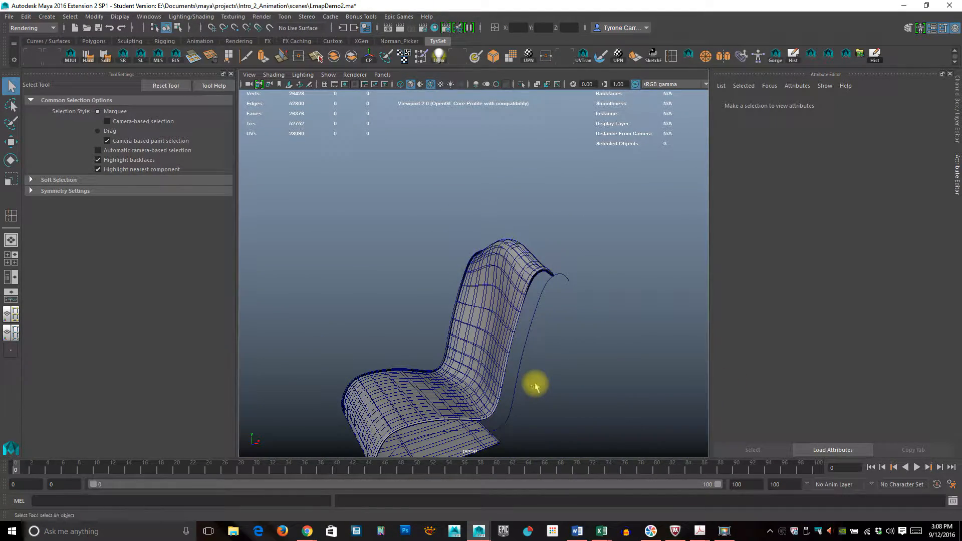
# Turn off smooth preview on the chair and inspect its seat, back and base from several angles
pyautogui.press('1')
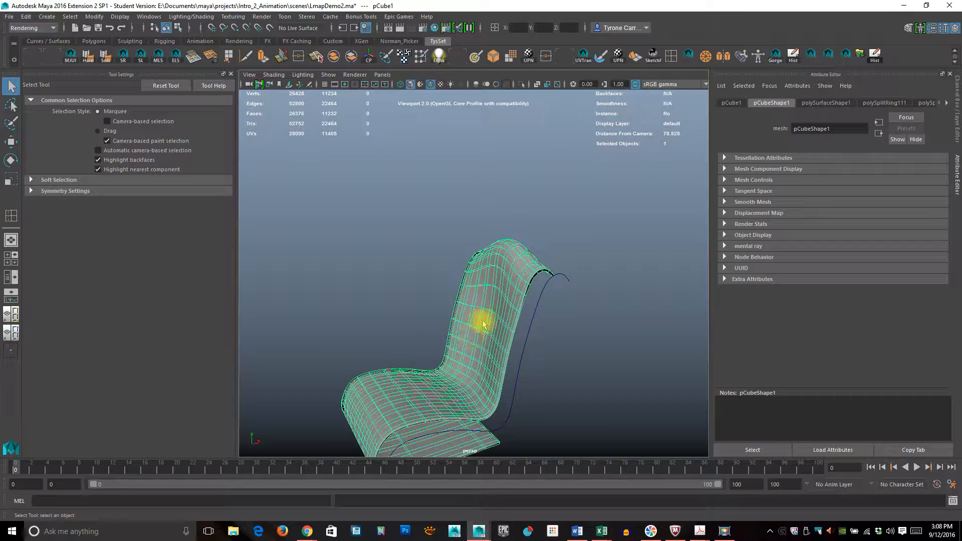
pyautogui.keyDown('alt'); pyautogui.moveTo(441, 269); pyautogui.dragTo(530, 333); pyautogui.keyUp('alt')
pyautogui.keyDown('alt'); pyautogui.moveTo(531, 333); pyautogui.dragTo(524, 271, button='right'); pyautogui.keyUp('alt')
pyautogui.keyDown('alt'); pyautogui.moveTo(525, 271); pyautogui.dragTo(487, 343); pyautogui.keyUp('alt')
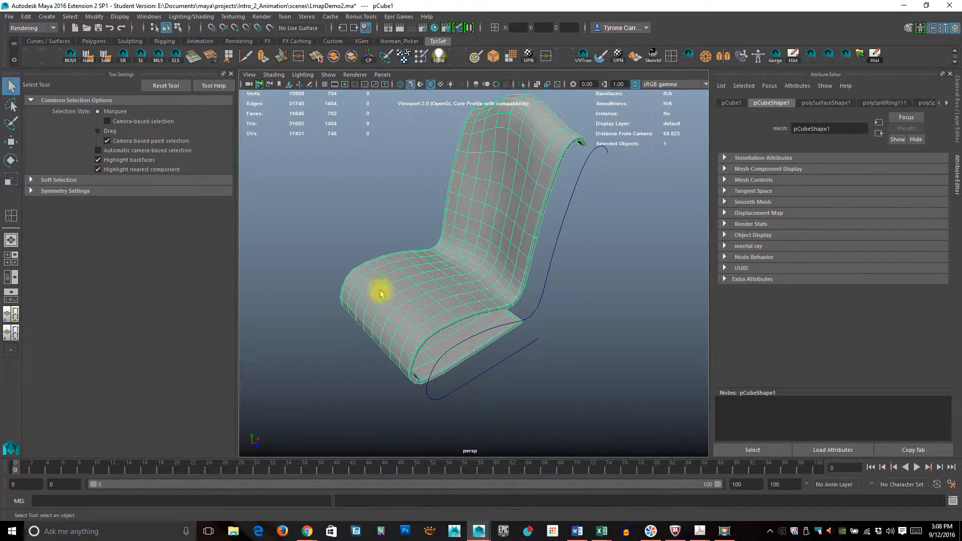
pyautogui.keyDown('alt'); pyautogui.moveTo(381, 295); pyautogui.dragTo(457, 250); pyautogui.keyUp('alt')
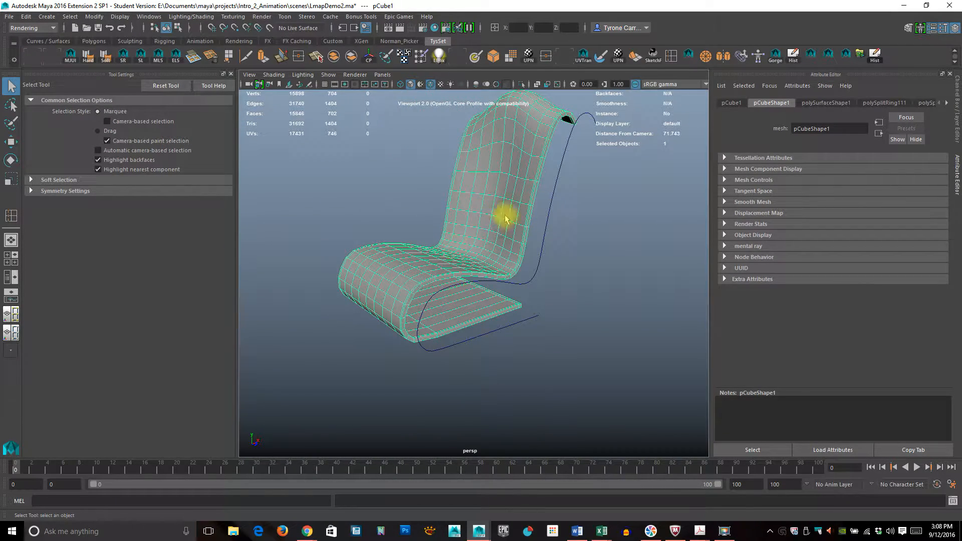
# Create a polygon cube in the scene with the lamp and chair
pyautogui.keyDown('alt'); pyautogui.moveTo(467, 200); pyautogui.dragTo(456, 290); pyautogui.keyUp('alt')
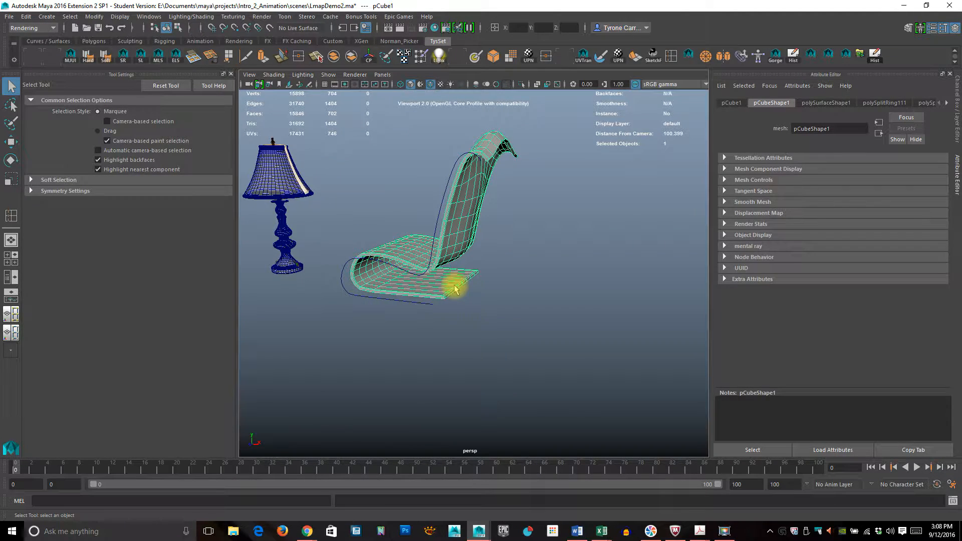
pyautogui.press('space')
pyautogui.click(350, 243)
pyautogui.moveTo(369, 285)
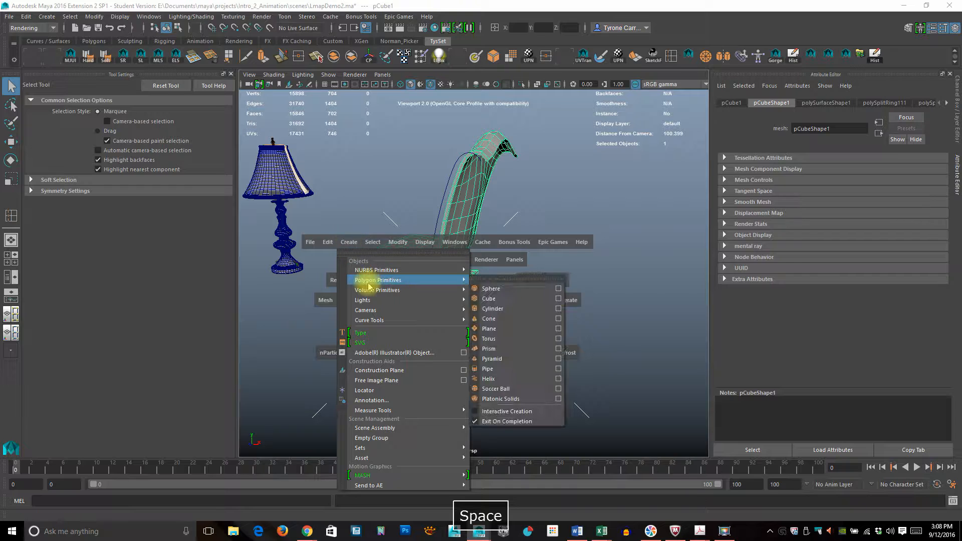
pyautogui.click(500, 299)
pyautogui.keyDown('alt'); pyautogui.moveTo(551, 323); pyautogui.dragTo(346, 314, button='right'); pyautogui.keyUp('alt')
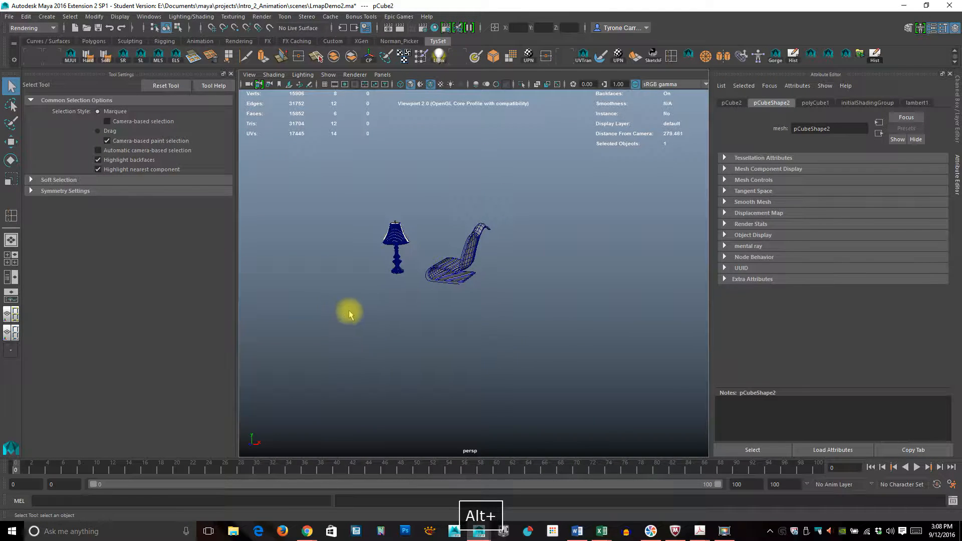
# Move the new cube in the front view to the rear end of the chair's base, at about X 46.8, Y -18.4
pyautogui.press('w')
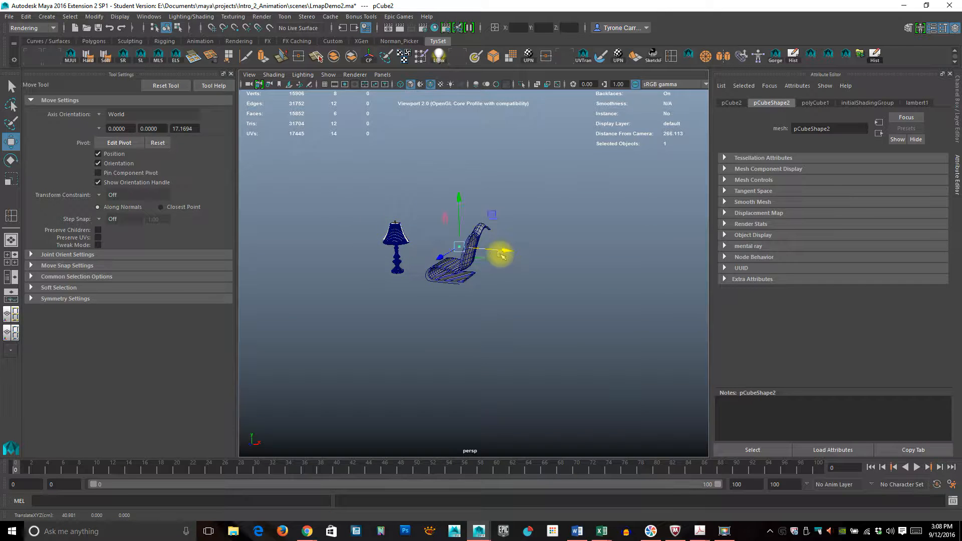
pyautogui.press('space')
pyautogui.moveTo(499, 251); pyautogui.dragTo(500, 280)
pyautogui.keyDown('alt'); pyautogui.moveTo(500, 280); pyautogui.dragTo(321, 303, button='right'); pyautogui.keyUp('alt')
pyautogui.moveTo(444, 131); pyautogui.dragTo(518, 279)
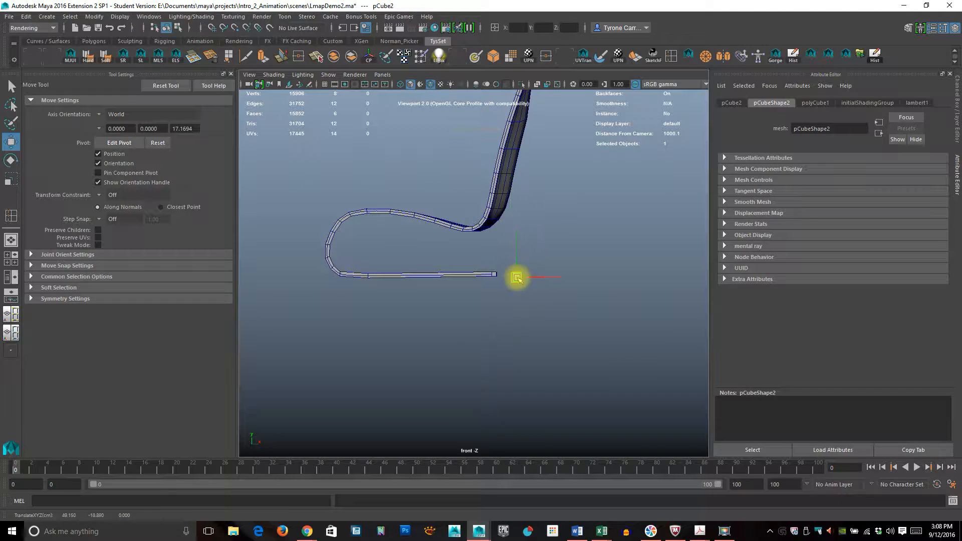
pyautogui.keyDown('alt'); pyautogui.moveTo(500, 274); pyautogui.dragTo(608, 310, button='right'); pyautogui.keyUp('alt')
pyautogui.moveTo(548, 279)
pyautogui.mouseDown()
pyautogui.moveTo(555, 280)
pyautogui.moveTo(544, 297)
pyautogui.moveTo(547, 271)
pyautogui.mouseUp()
pyautogui.press('space')
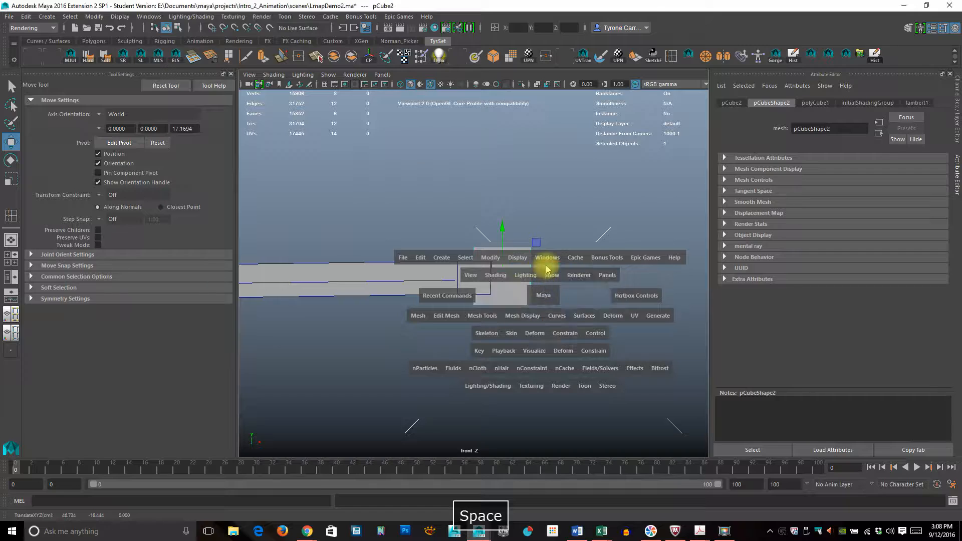
# Move the cube sideways to about Z 12.7 and shift it slightly in X to line up with the profile curve's lower end
pyautogui.keyDown('alt'); pyautogui.moveTo(614, 296); pyautogui.dragTo(559, 307); pyautogui.keyUp('alt')
pyautogui.keyDown('alt'); pyautogui.moveTo(381, 310); pyautogui.dragTo(560, 301, button='right'); pyautogui.keyUp('alt')
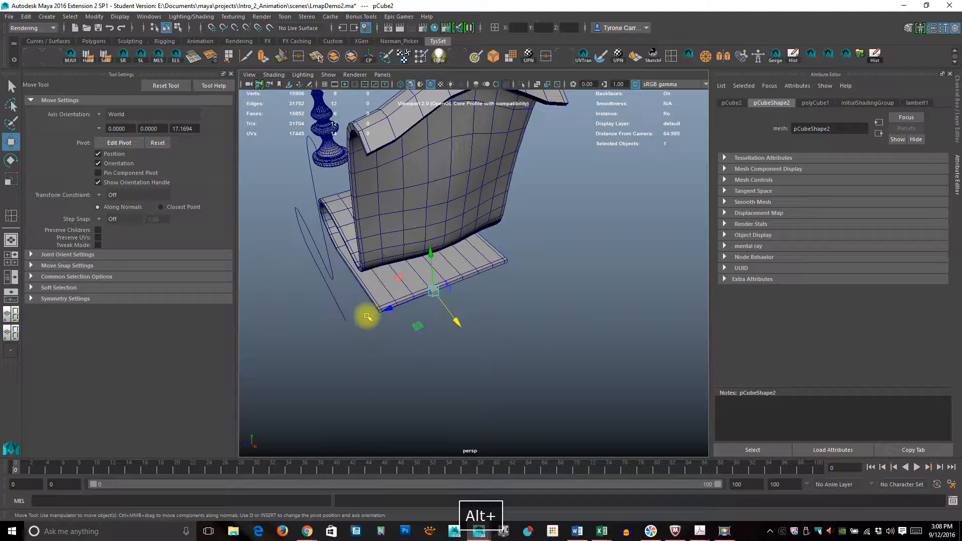
pyautogui.moveTo(387, 311); pyautogui.dragTo(300, 349)
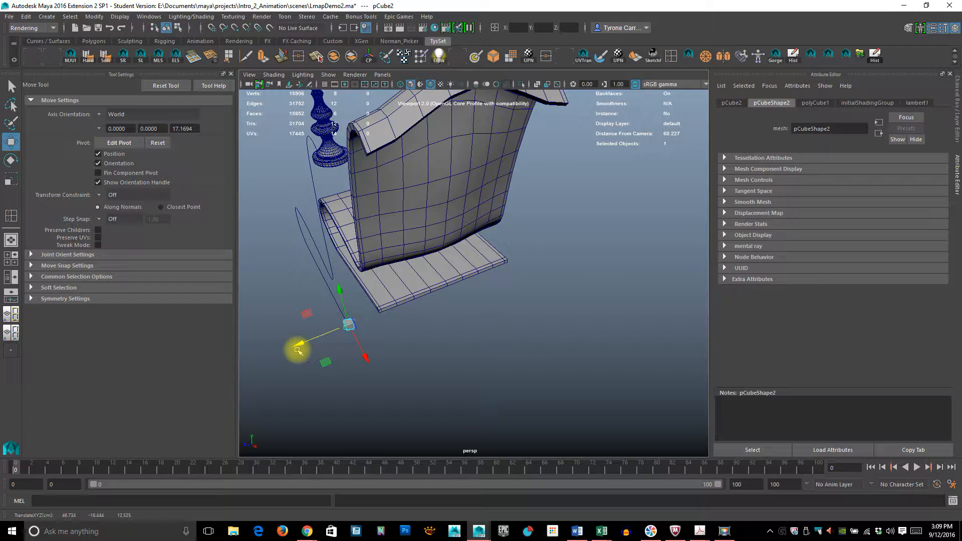
pyautogui.press('f')
pyautogui.keyDown('alt'); pyautogui.moveTo(307, 344); pyautogui.dragTo(569, 322); pyautogui.keyUp('alt')
pyautogui.moveTo(515, 273); pyautogui.dragTo(537, 276)
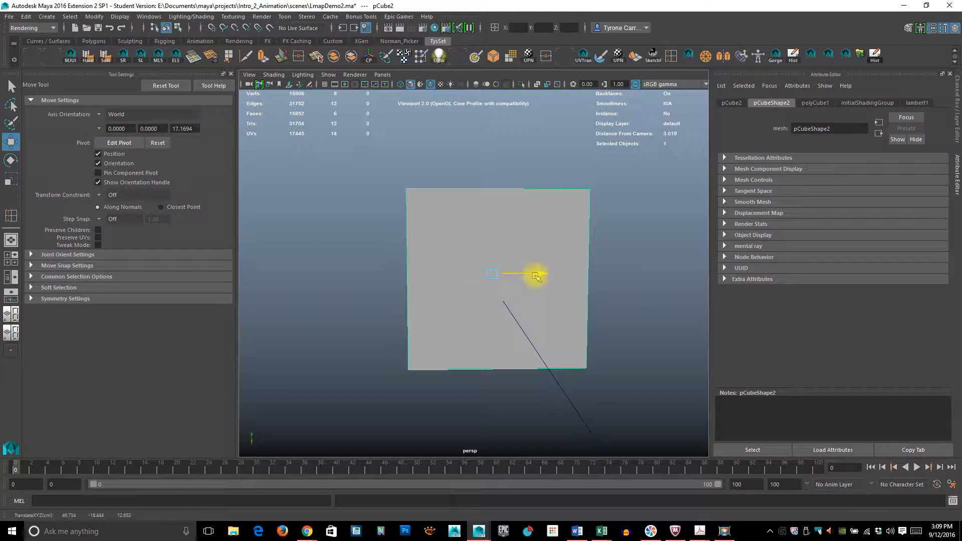
pyautogui.keyDown('alt'); pyautogui.moveTo(613, 348); pyautogui.dragTo(475, 359); pyautogui.keyUp('alt')
pyautogui.keyDown('alt'); pyautogui.moveTo(475, 359); pyautogui.dragTo(435, 328, button='right'); pyautogui.keyUp('alt')
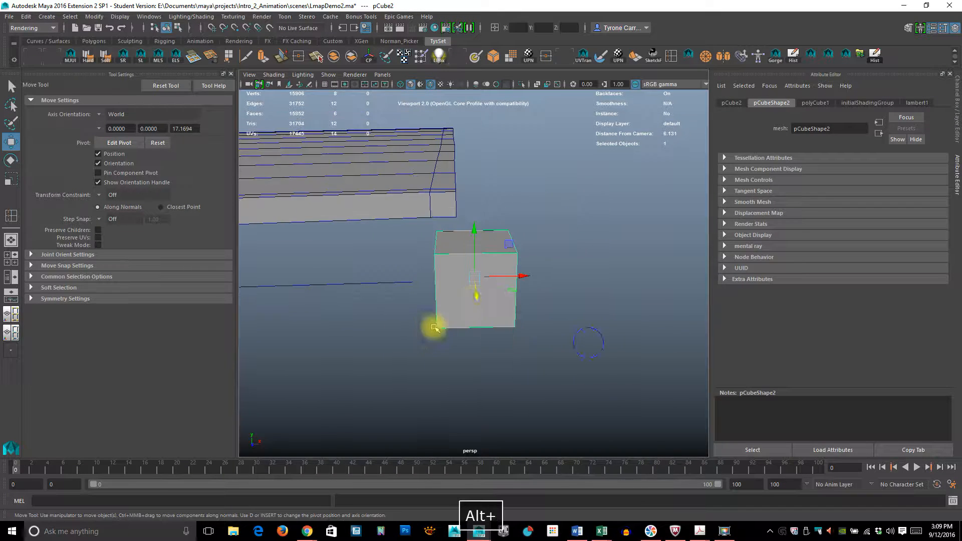
pyautogui.moveTo(529, 279); pyautogui.dragTo(466, 277)
# Select the cube's face at the curve's end together with the profile curve, and extrude the face along it
pyautogui.moveTo(446, 243); pyautogui.dragTo(447, 282, button='right')
pyautogui.click(431, 290)
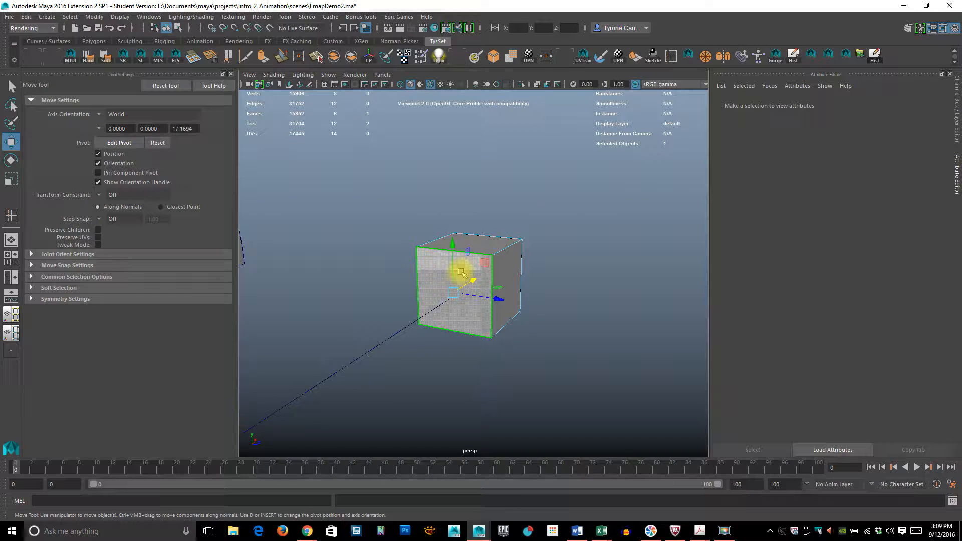
pyautogui.keyDown('shift'); pyautogui.click(390, 338); pyautogui.keyUp('shift')
pyautogui.keyDown('alt'); pyautogui.moveTo(390, 338); pyautogui.dragTo(617, 144); pyautogui.keyUp('alt')
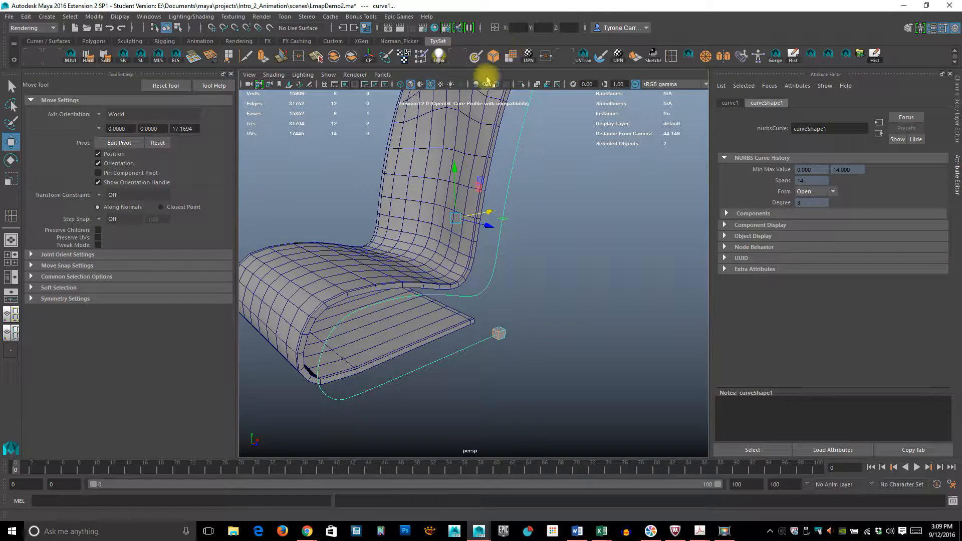
pyautogui.click(261, 56)
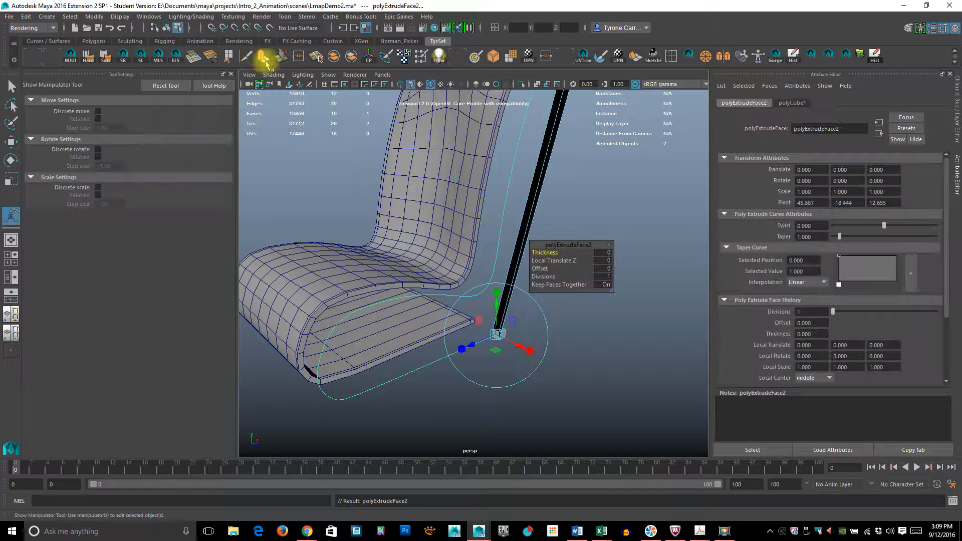
# Set the extrusion's divisions to 30 with faces kept together, and check how the rail follows the chair's profile
pyautogui.click(611, 277)
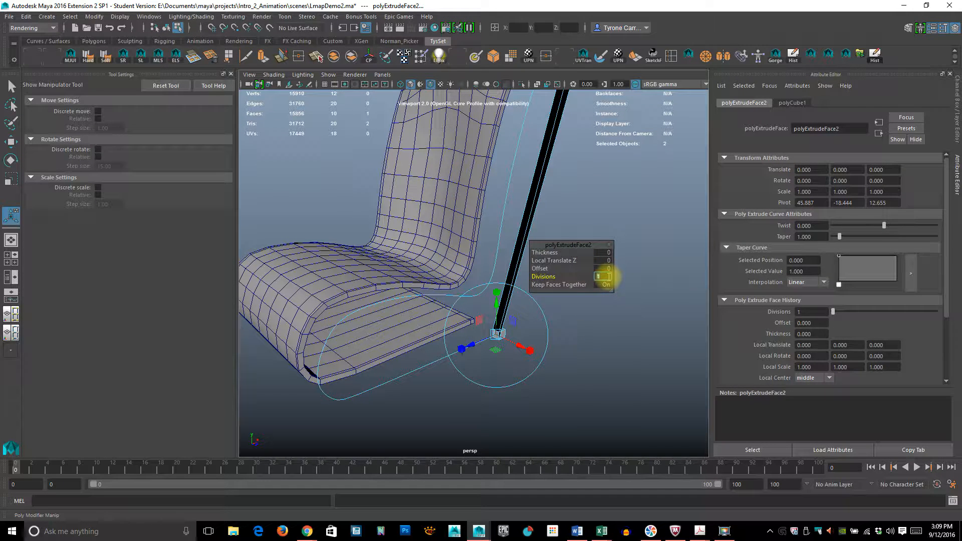
pyautogui.write('30')
pyautogui.press('Return')
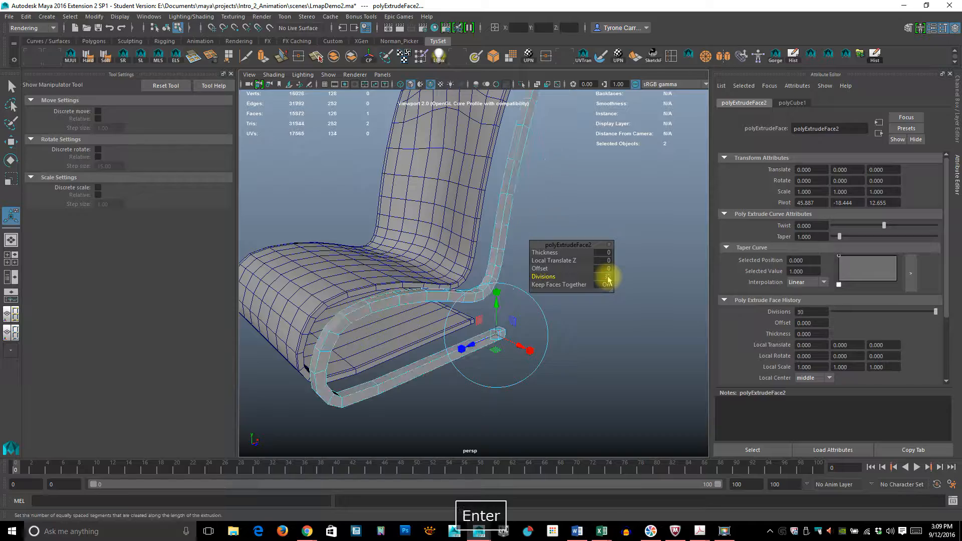
pyautogui.keyDown('alt'); pyautogui.moveTo(541, 323); pyautogui.dragTo(587, 305); pyautogui.keyUp('alt')
pyautogui.moveTo(545, 277); pyautogui.dragTo(557, 277, button='middle')
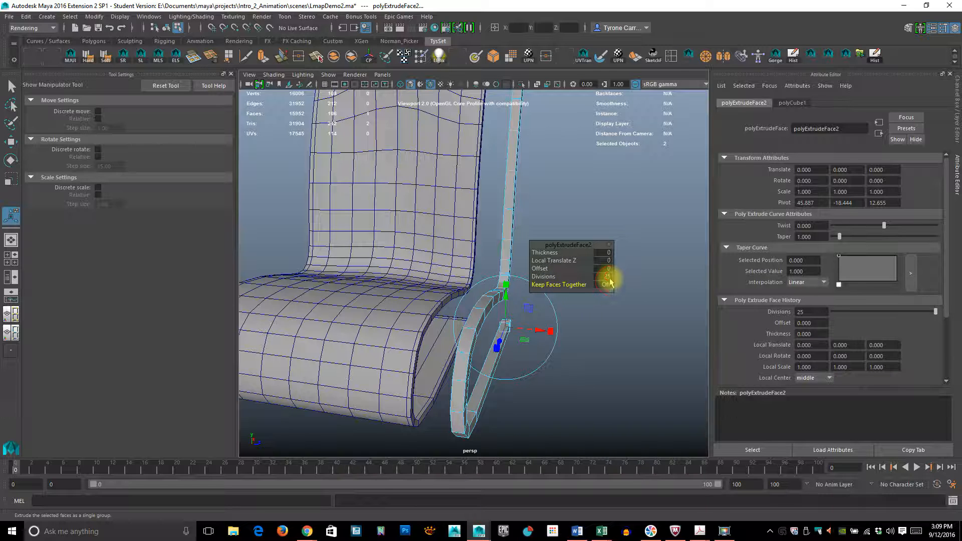
pyautogui.write('0')
pyautogui.press('Return')
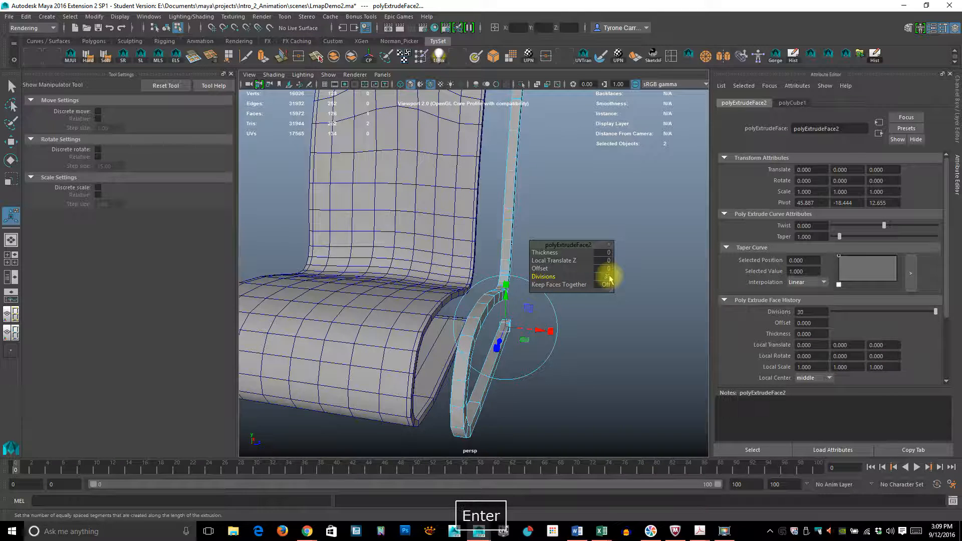
pyautogui.keyDown('alt'); pyautogui.moveTo(600, 301); pyautogui.dragTo(588, 341); pyautogui.keyUp('alt')
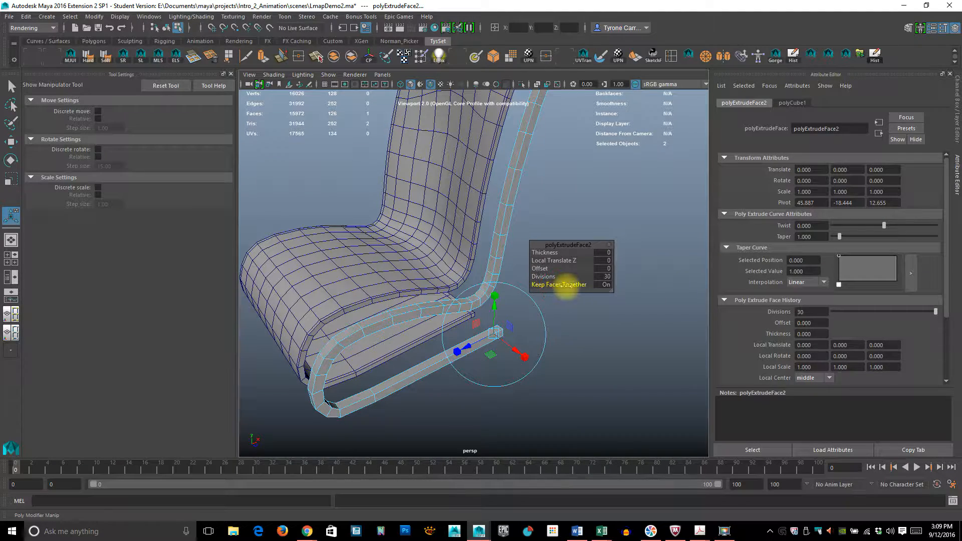
pyautogui.keyDown('alt'); pyautogui.moveTo(647, 347); pyautogui.dragTo(534, 281); pyautogui.keyUp('alt')
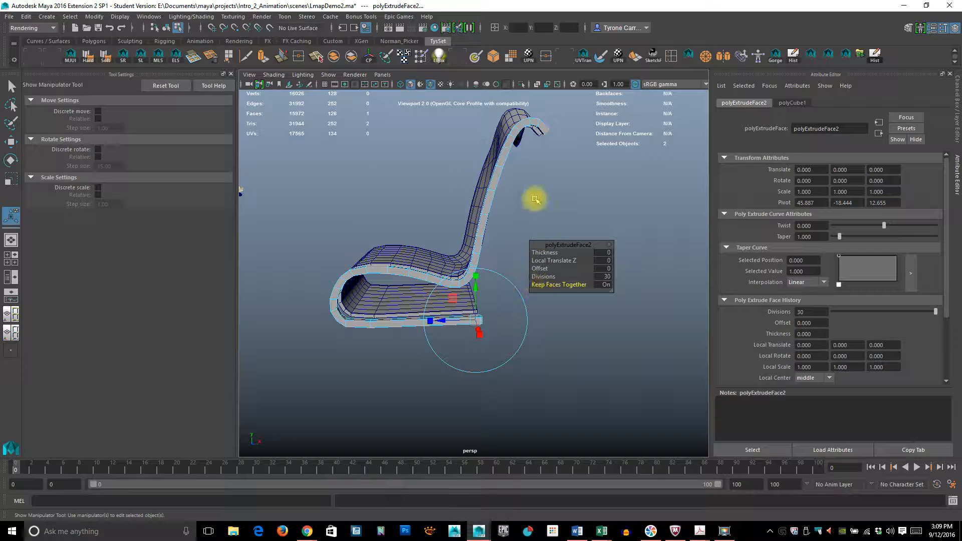
pyautogui.keyDown('alt'); pyautogui.moveTo(535, 200); pyautogui.dragTo(597, 212); pyautogui.keyUp('alt')
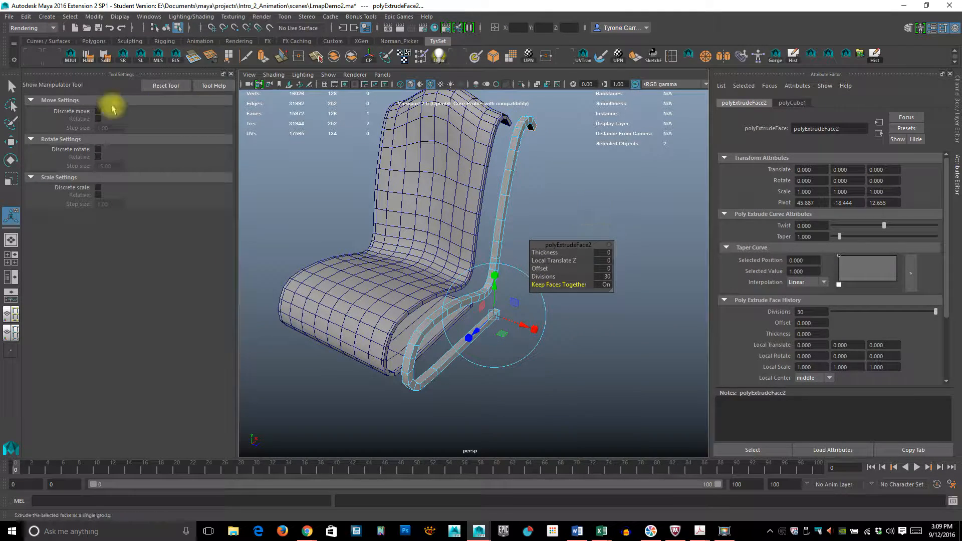
# Smooth the extruded rail's mesh with one division, leaving it deselected in object mode
pyautogui.click(19, 88)
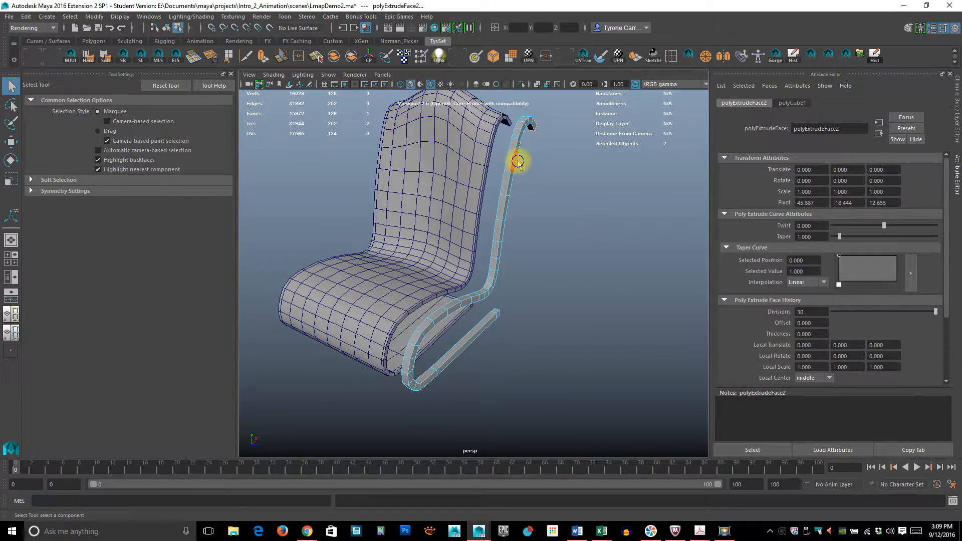
pyautogui.moveTo(518, 162); pyautogui.dragTo(563, 141, button='right')
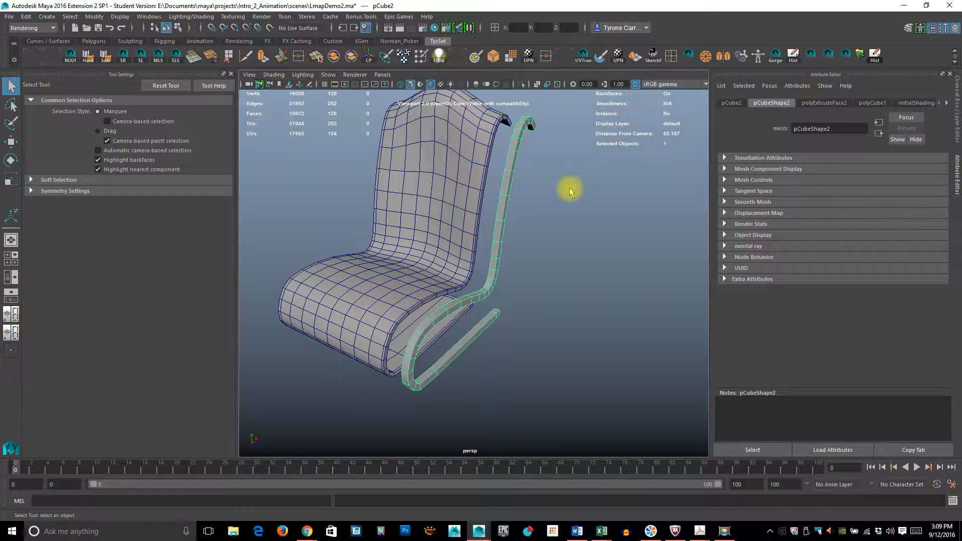
pyautogui.keyDown('alt'); pyautogui.moveTo(539, 208); pyautogui.dragTo(538, 187); pyautogui.keyUp('alt')
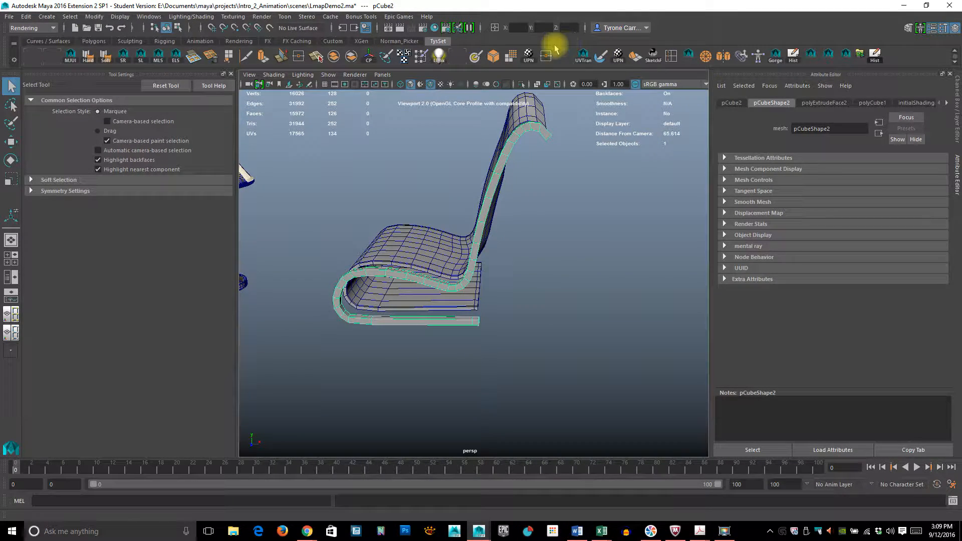
pyautogui.click(31, 28)
pyautogui.click(23, 39)
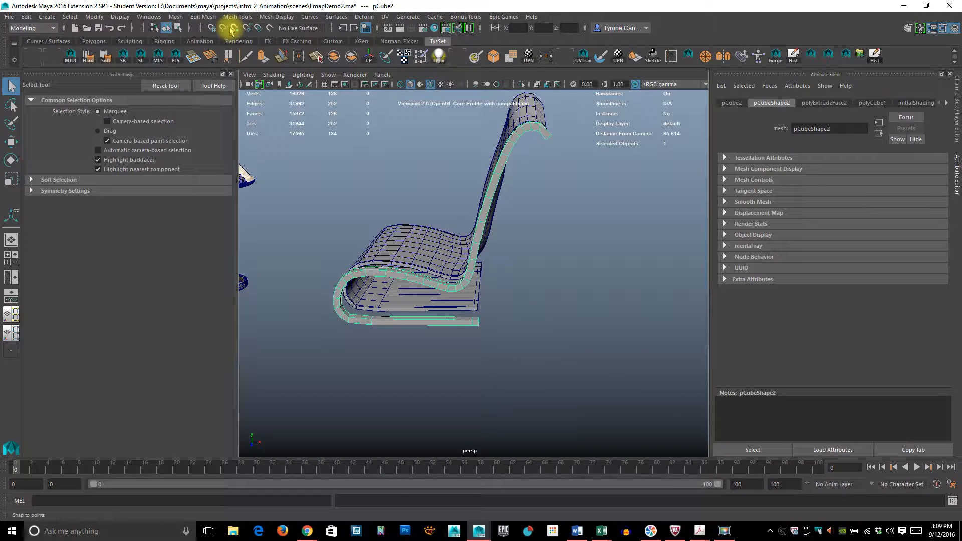
pyautogui.click(202, 16)
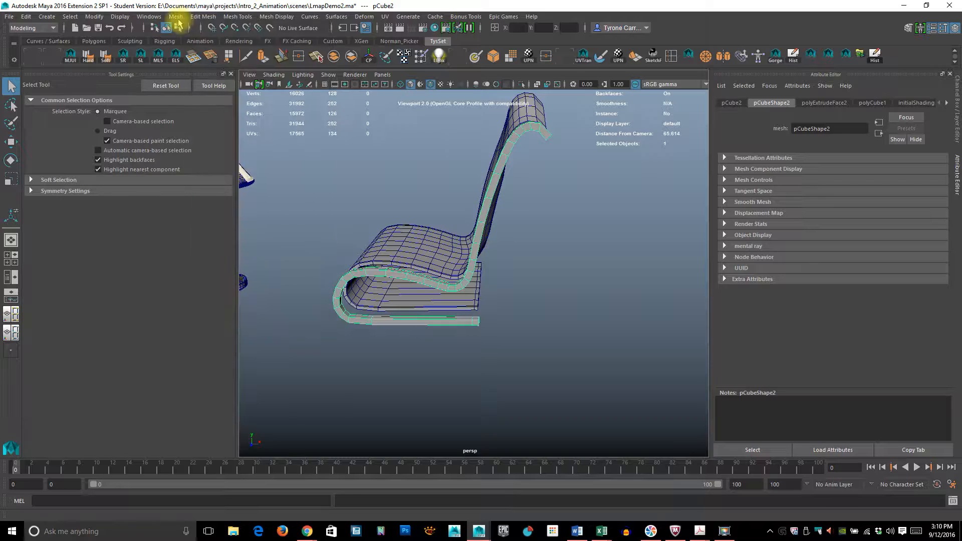
pyautogui.click(176, 16)
pyautogui.click(194, 110)
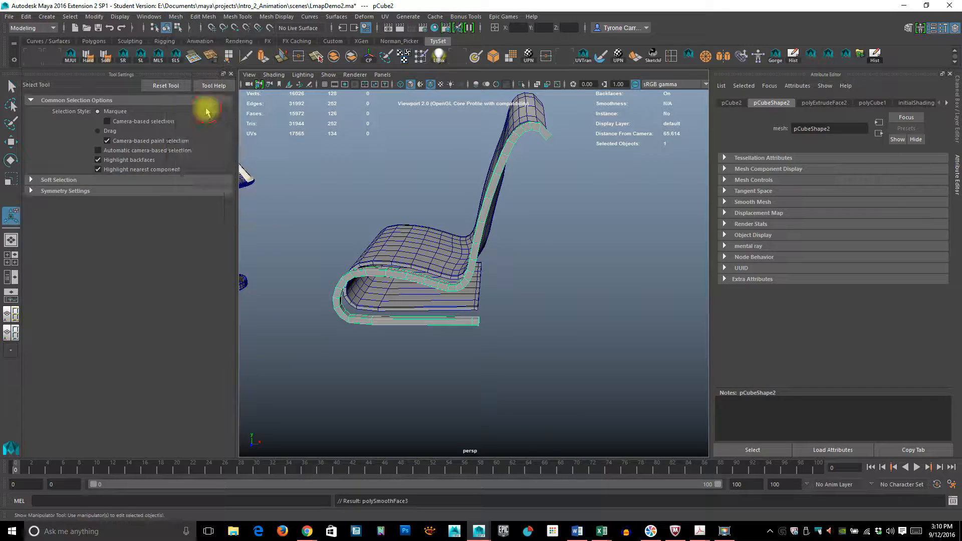
pyautogui.keyDown('alt'); pyautogui.moveTo(423, 249); pyautogui.dragTo(526, 285); pyautogui.keyUp('alt')
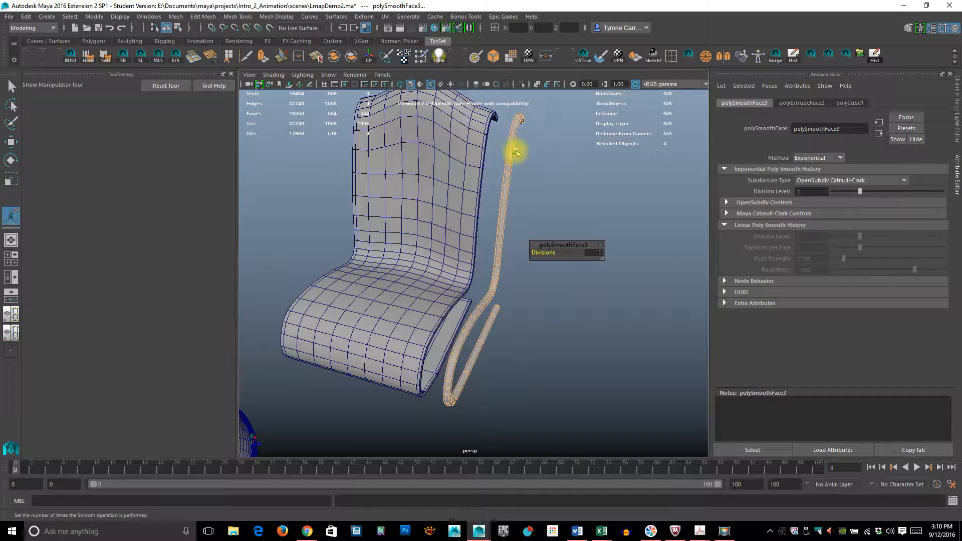
pyautogui.moveTo(510, 150); pyautogui.dragTo(528, 138, button='right')
pyautogui.click(608, 193)
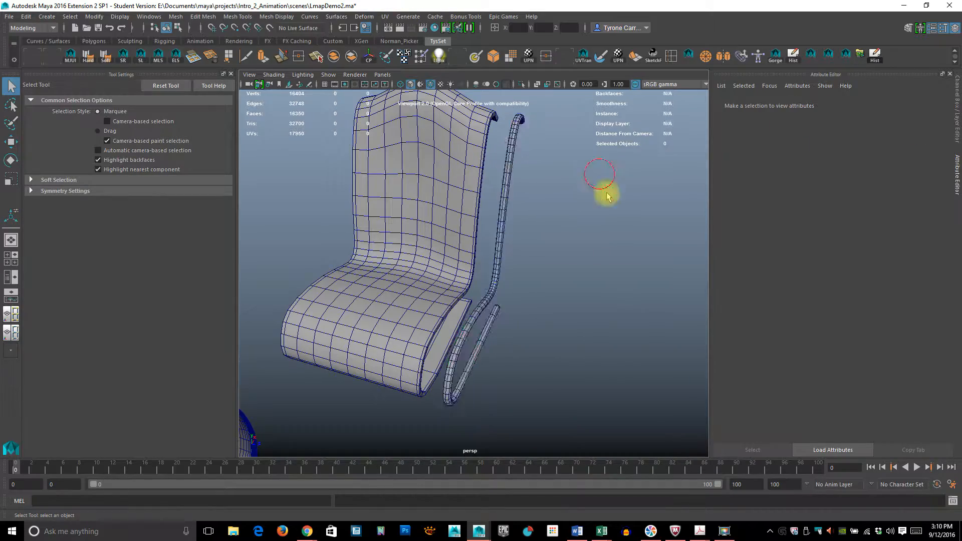
# Duplicate the smoothed rail and move the copy to the chair's opposite side edge, at about Z -11.4
pyautogui.keyDown('alt'); pyautogui.moveTo(608, 194); pyautogui.dragTo(490, 237); pyautogui.keyUp('alt')
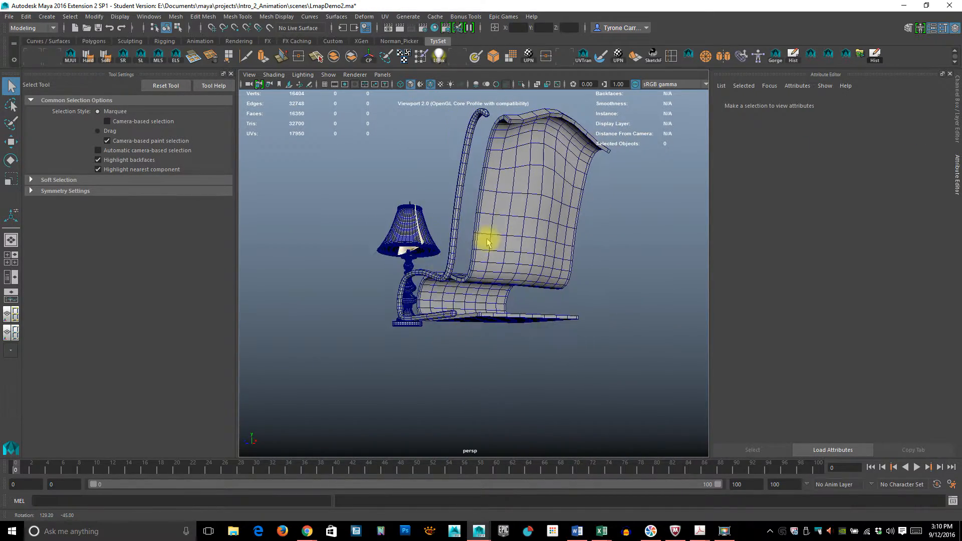
pyautogui.keyDown('alt'); pyautogui.moveTo(490, 236); pyautogui.dragTo(579, 279, button='right'); pyautogui.keyUp('alt')
pyautogui.keyDown('alt'); pyautogui.moveTo(432, 377); pyautogui.dragTo(493, 246); pyautogui.keyUp('alt')
pyautogui.click(509, 265)
pyautogui.press('w')
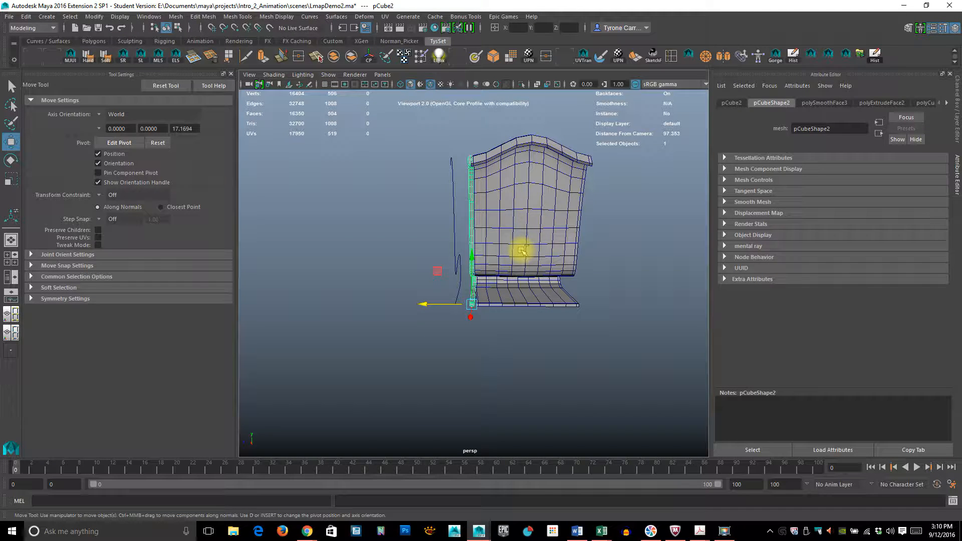
pyautogui.hotkey('ctrl', 'd')
pyautogui.moveTo(422, 304); pyautogui.dragTo(526, 303)
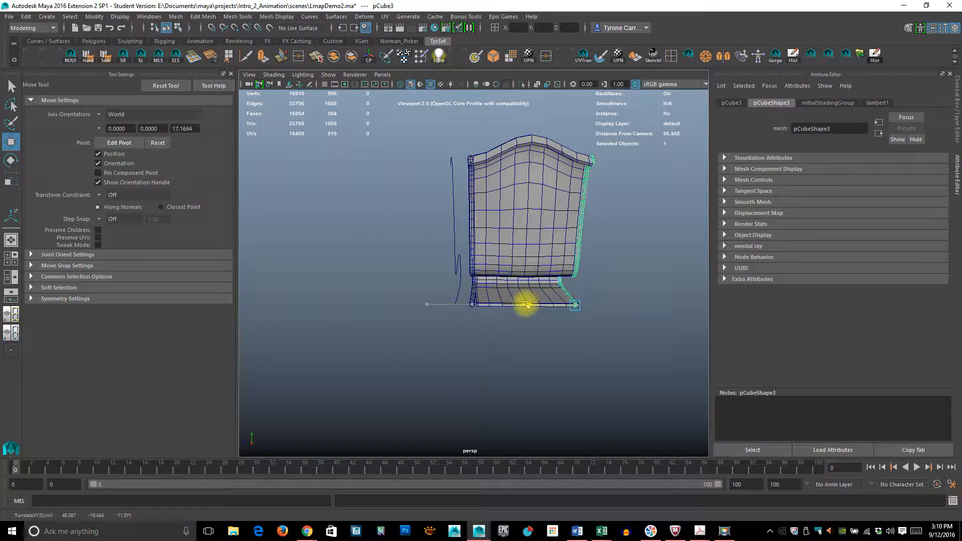
# Select the vertices along the lower end of the original side rail, with soft selection turned on
pyautogui.keyDown('alt'); pyautogui.moveTo(406, 320); pyautogui.dragTo(612, 363, button='right'); pyautogui.keyUp('alt')
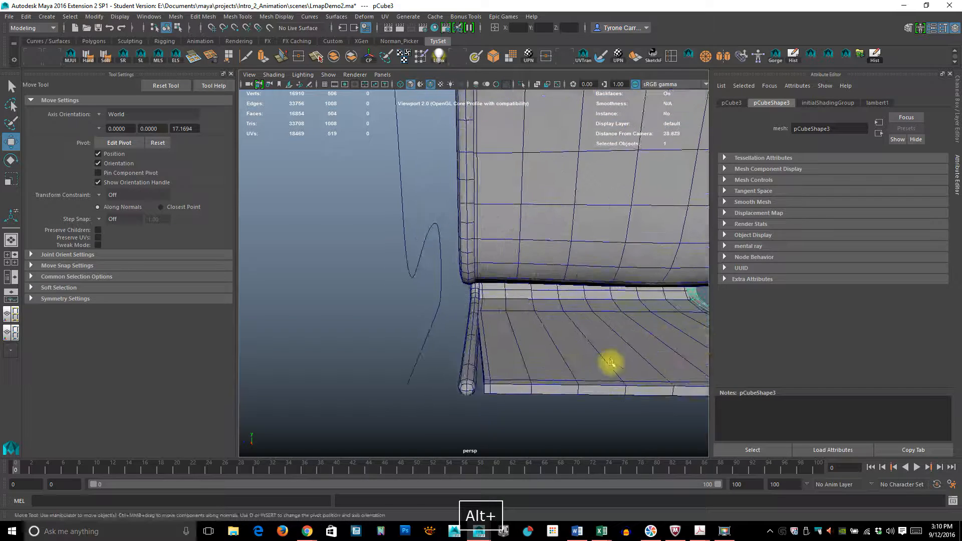
pyautogui.keyDown('alt'); pyautogui.moveTo(571, 372); pyautogui.dragTo(541, 244, button='middle'); pyautogui.keyUp('alt')
pyautogui.keyDown('alt'); pyautogui.moveTo(432, 276); pyautogui.dragTo(398, 242, button='right'); pyautogui.keyUp('alt')
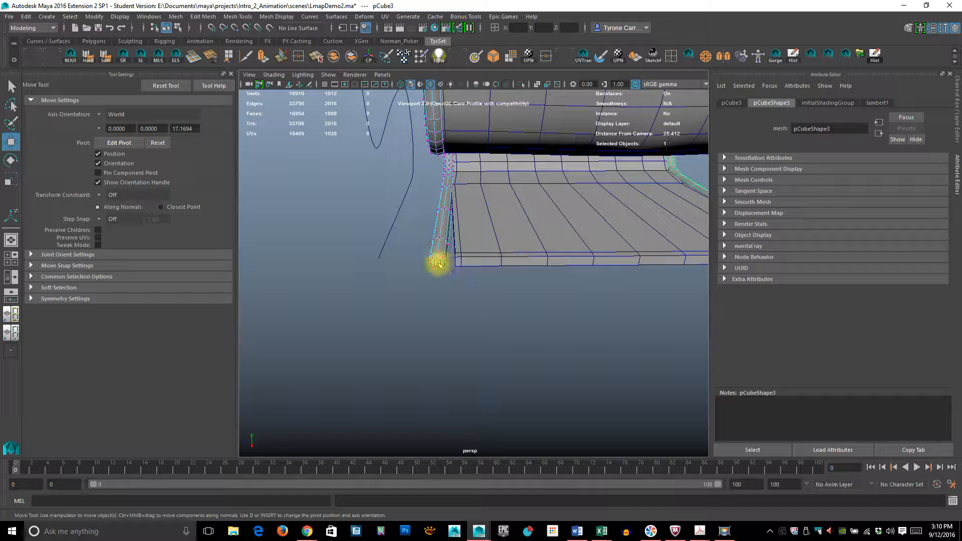
pyautogui.click(439, 261)
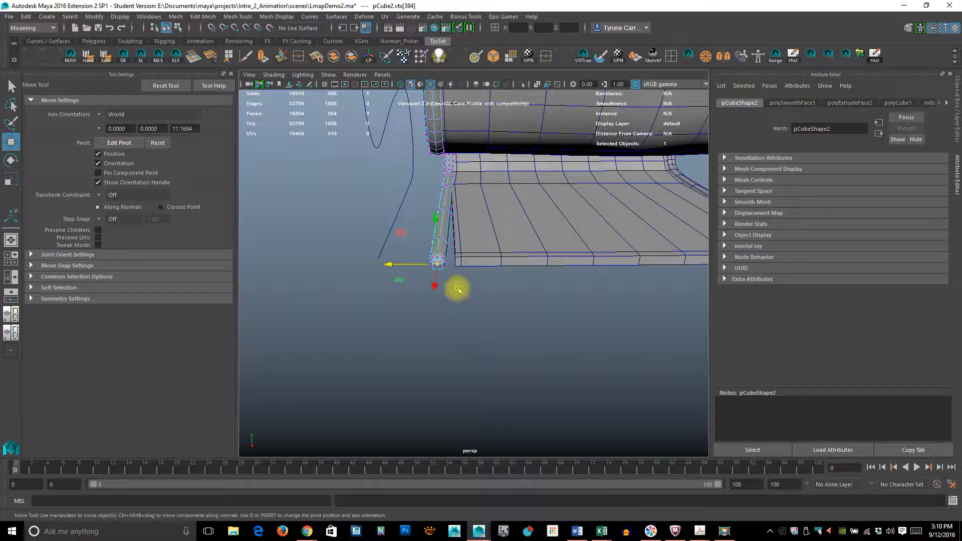
pyautogui.moveTo(437, 268); pyautogui.dragTo(533, 269)
pyautogui.moveTo(392, 264)
pyautogui.mouseDown()
pyautogui.moveTo(487, 299)
pyautogui.moveTo(445, 277)
pyautogui.moveTo(585, 271)
pyautogui.moveTo(587, 309)
pyautogui.moveTo(570, 320)
pyautogui.moveTo(526, 318)
pyautogui.moveTo(379, 264)
pyautogui.mouseUp()
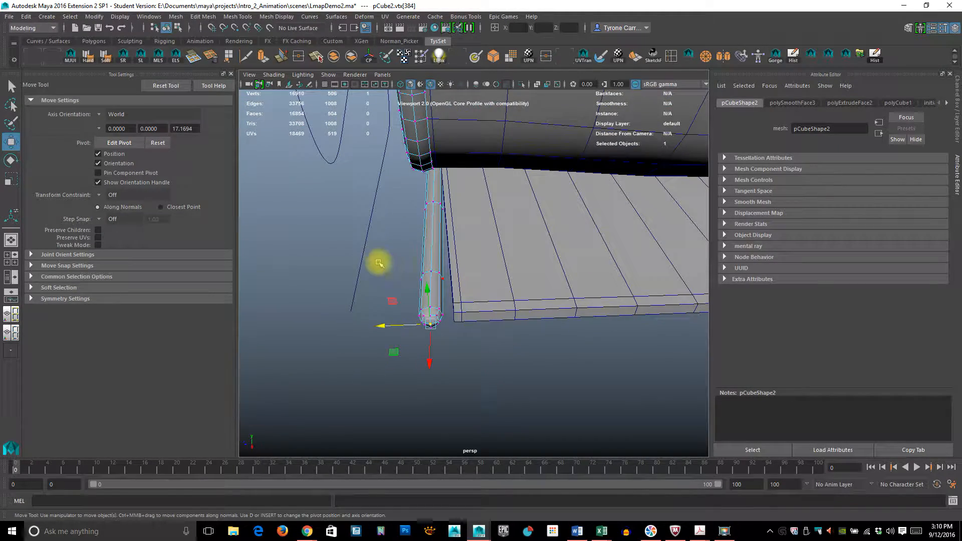
pyautogui.keyDown('alt'); pyautogui.moveTo(393, 339); pyautogui.dragTo(559, 309); pyautogui.keyUp('alt')
pyautogui.press('b')
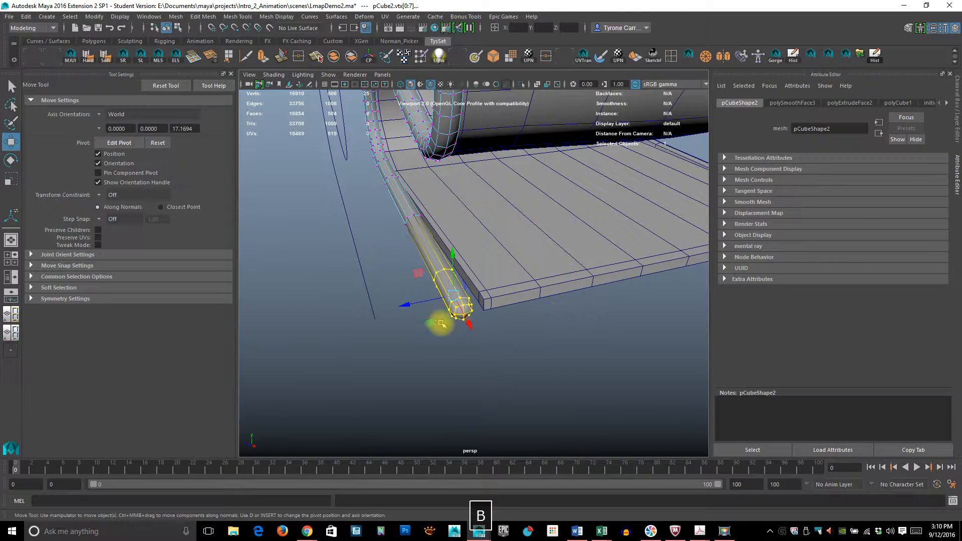
pyautogui.keyDown('alt'); pyautogui.moveTo(441, 318); pyautogui.dragTo(580, 315); pyautogui.keyUp('alt')
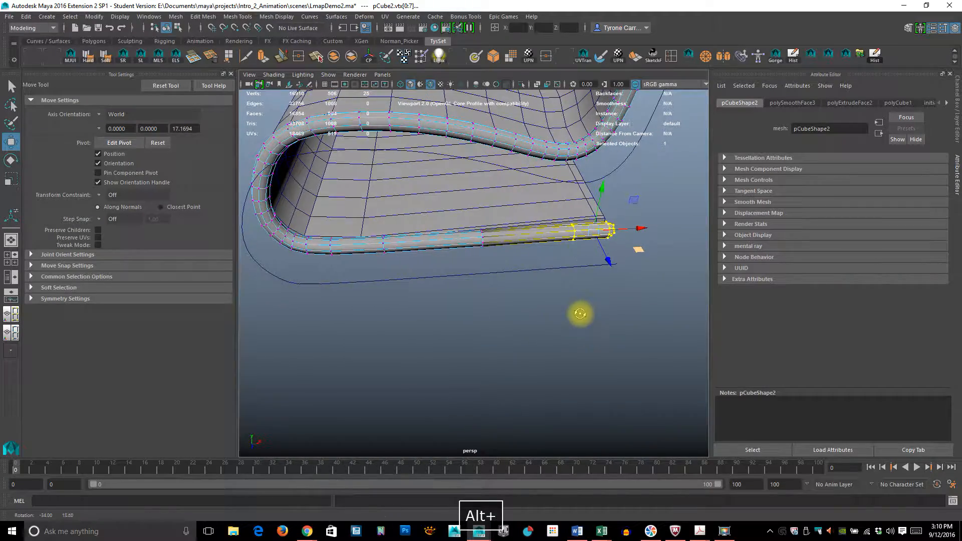
pyautogui.keyDown('ctrl'); pyautogui.keyDown('shift'); pyautogui.click(482, 234); pyautogui.keyUp('shift'); pyautogui.keyUp('ctrl')
pyautogui.keyDown('alt'); pyautogui.moveTo(595, 282); pyautogui.dragTo(473, 270); pyautogui.keyUp('alt')
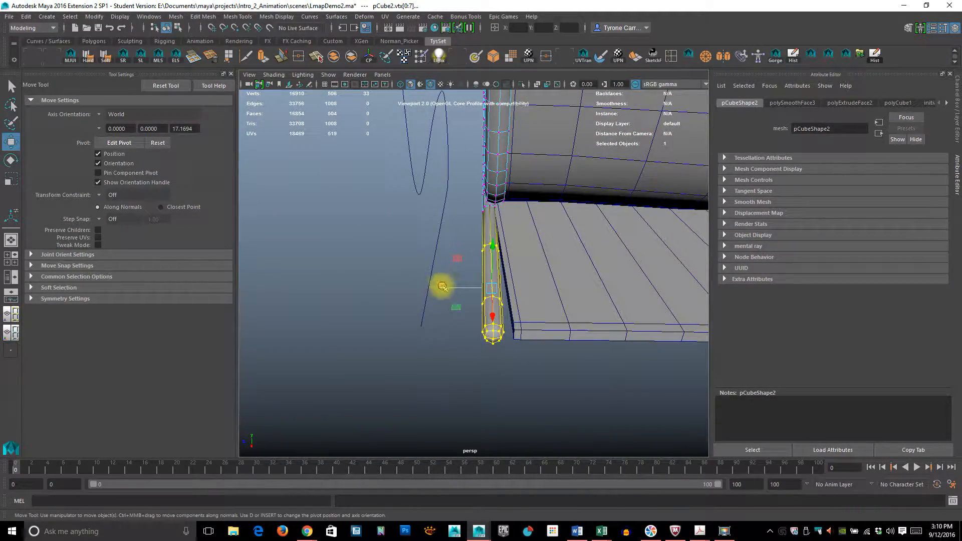
# Move the rail's lower-end vertices in toward the edge of the chair's base, with fewer vertices selected for the second move
pyautogui.moveTo(442, 286); pyautogui.dragTo(448, 288, button='middle')
pyautogui.keyDown('ctrl'); pyautogui.moveTo(423, 232); pyautogui.dragTo(534, 257); pyautogui.keyUp('ctrl')
pyautogui.moveTo(440, 290); pyautogui.dragTo(450, 288, button='middle')
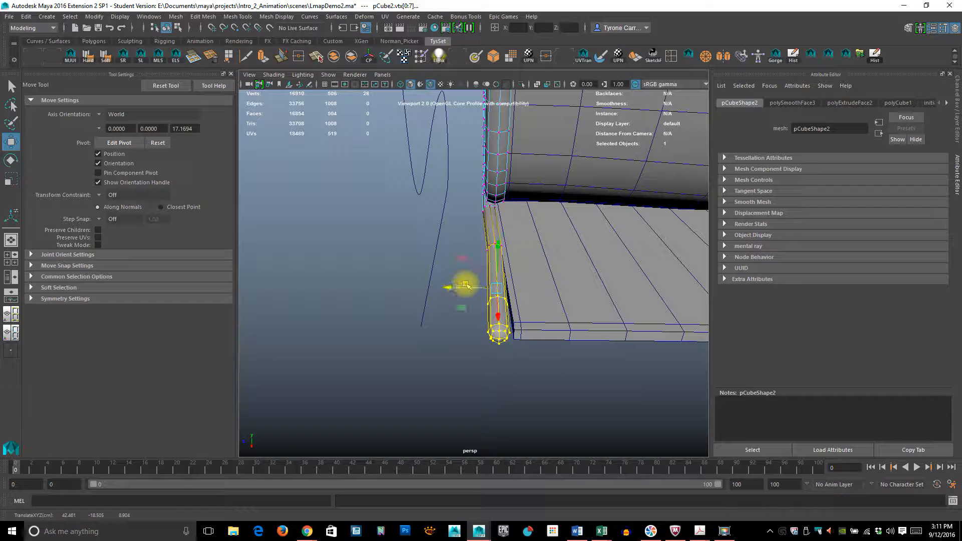
# Try moving only the vertices at the rail's tip closer to the base, and undo the moves
pyautogui.moveTo(462, 322); pyautogui.dragTo(566, 387)
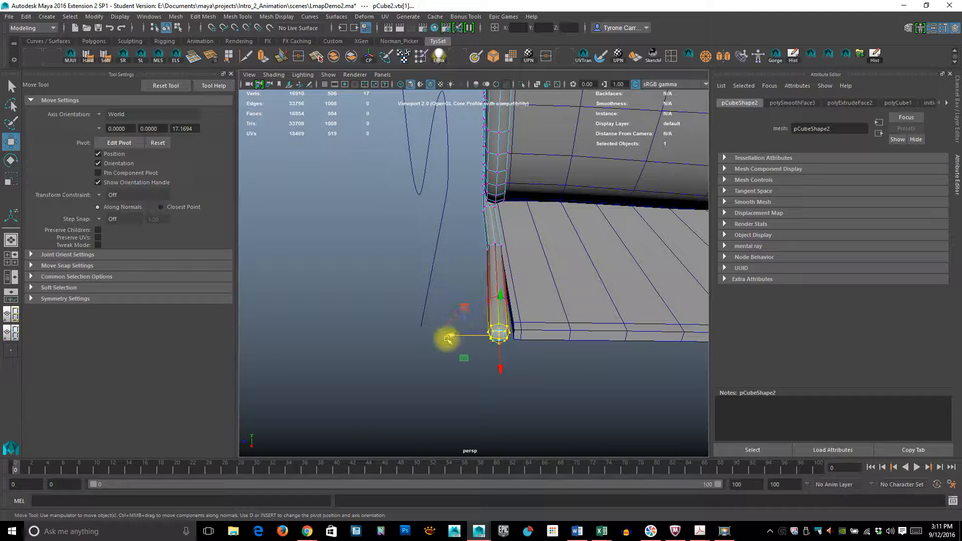
pyautogui.moveTo(447, 339); pyautogui.dragTo(600, 333, button='middle')
pyautogui.press('z')
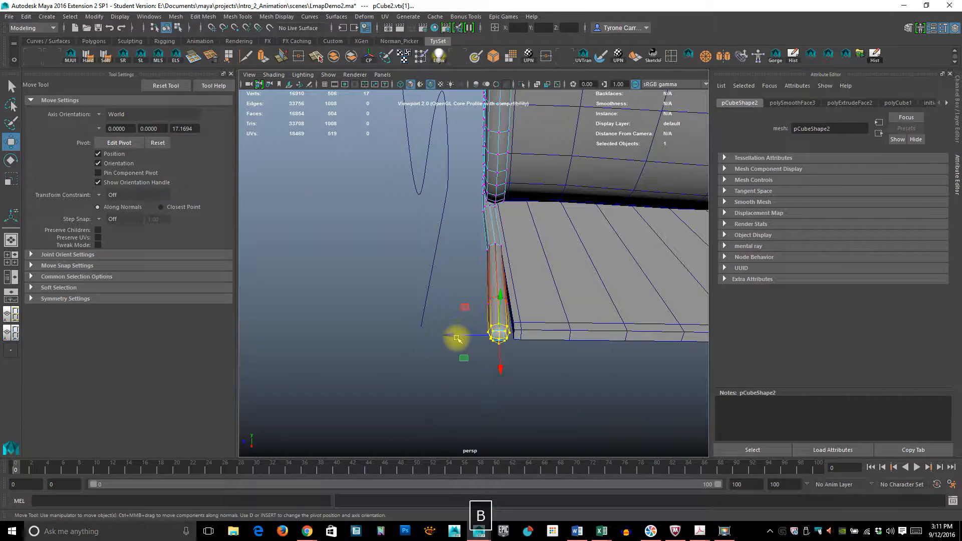
pyautogui.moveTo(458, 338); pyautogui.dragTo(489, 354)
pyautogui.press('z')
pyautogui.press('z')
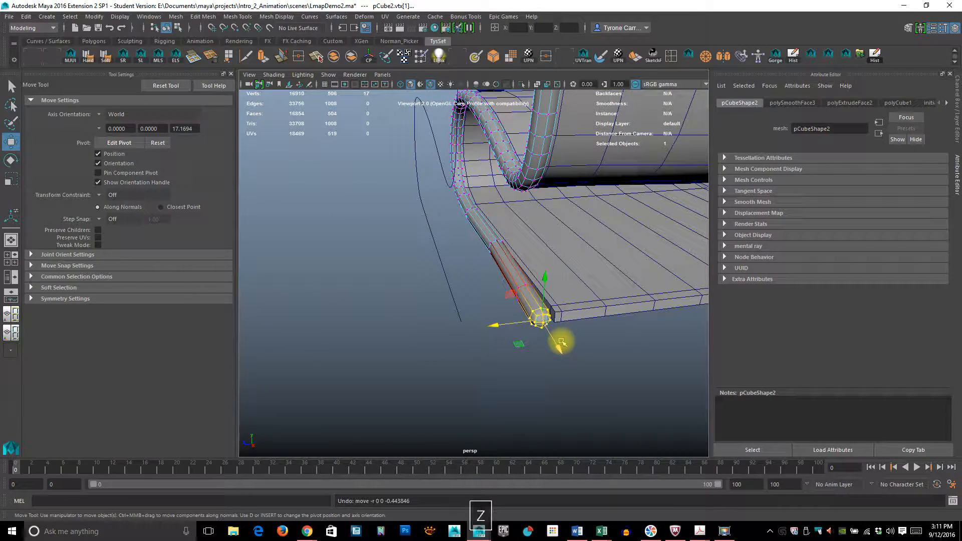
# Move the rail's end vertices against the base's front corner, and return to object mode with nothing selected
pyautogui.moveTo(481, 279); pyautogui.dragTo(466, 323)
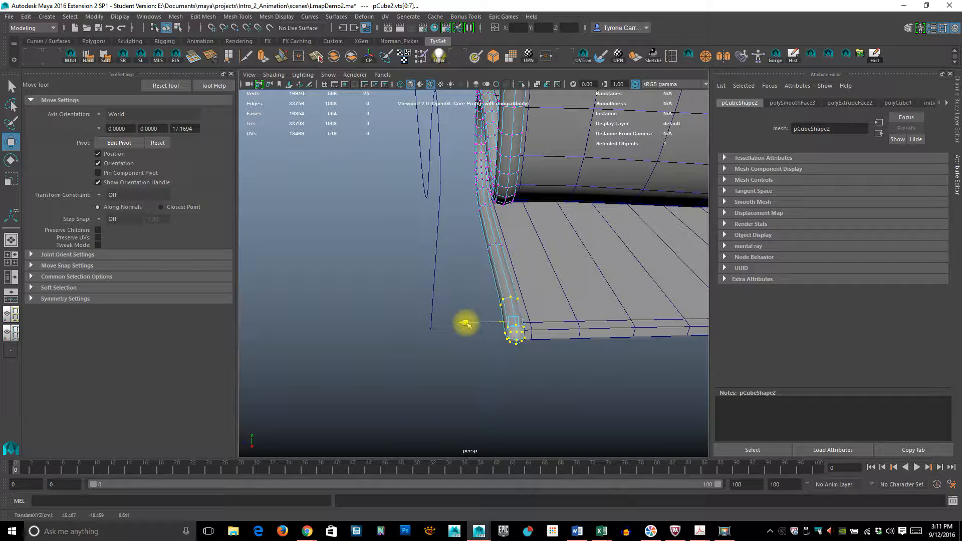
pyautogui.keyDown('alt'); pyautogui.moveTo(566, 351); pyautogui.dragTo(541, 366); pyautogui.keyUp('alt')
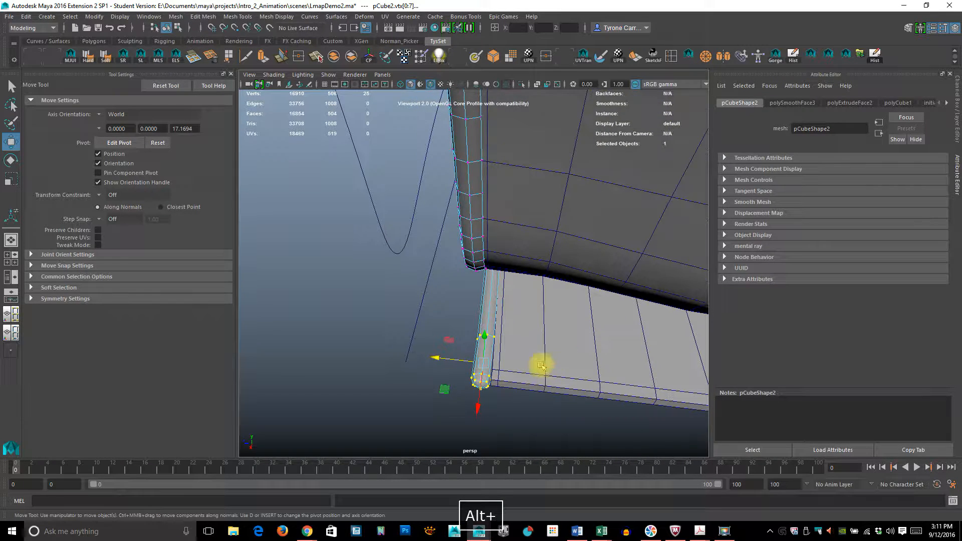
pyautogui.moveTo(515, 436); pyautogui.dragTo(576, 181)
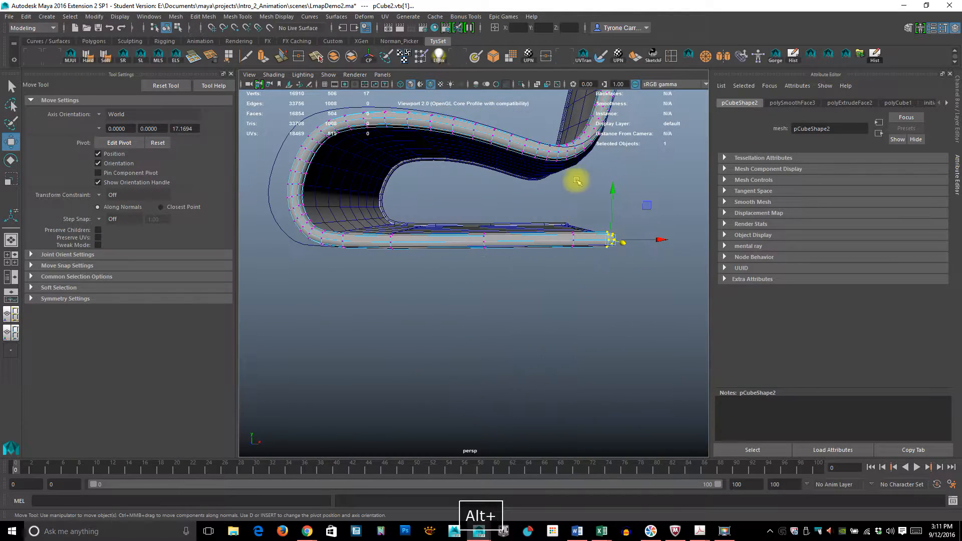
pyautogui.moveTo(574, 149); pyautogui.dragTo(584, 125, button='right')
pyautogui.keyDown('alt'); pyautogui.moveTo(584, 124); pyautogui.dragTo(415, 140); pyautogui.keyUp('alt')
pyautogui.click(540, 189)
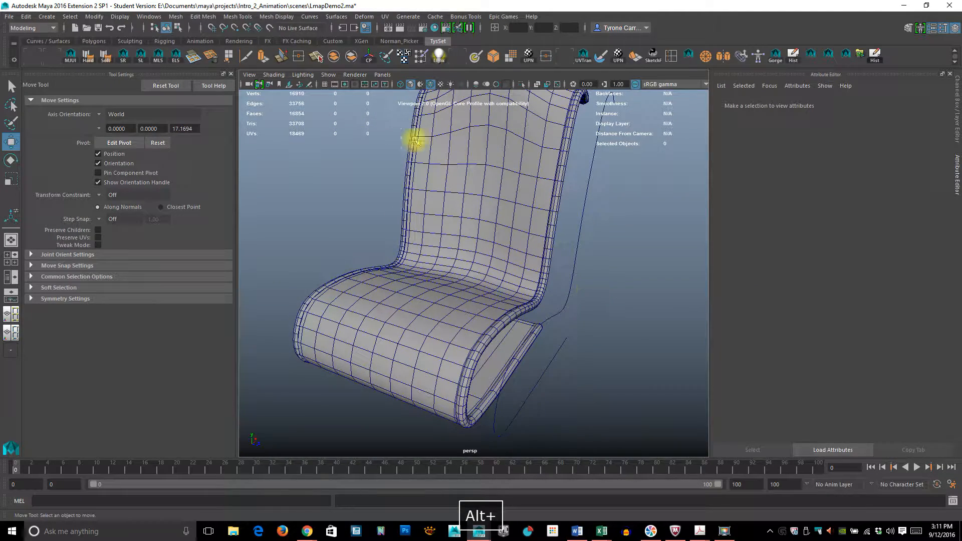
# Turn off the wireframe overlay on the shaded models, and inspect how the rails fit the chair's edges
pyautogui.click(431, 84)
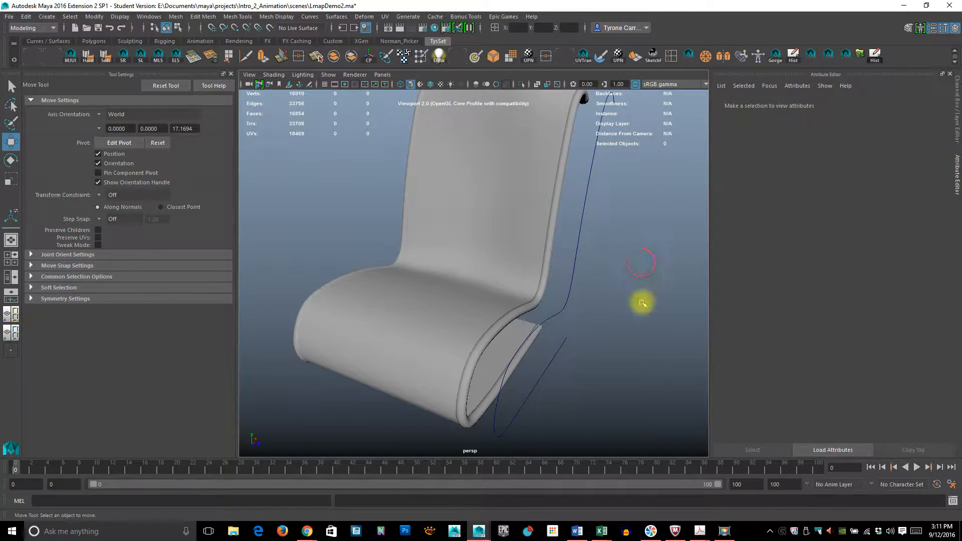
pyautogui.moveTo(642, 301)
pyautogui.keyDown('alt'); pyautogui.mouseDown()
pyautogui.moveTo(621, 347)
pyautogui.moveTo(501, 359)
pyautogui.moveTo(570, 231)
pyautogui.moveTo(530, 247)
pyautogui.moveTo(462, 243)
pyautogui.moveTo(583, 239)
pyautogui.mouseUp(); pyautogui.keyUp('alt')
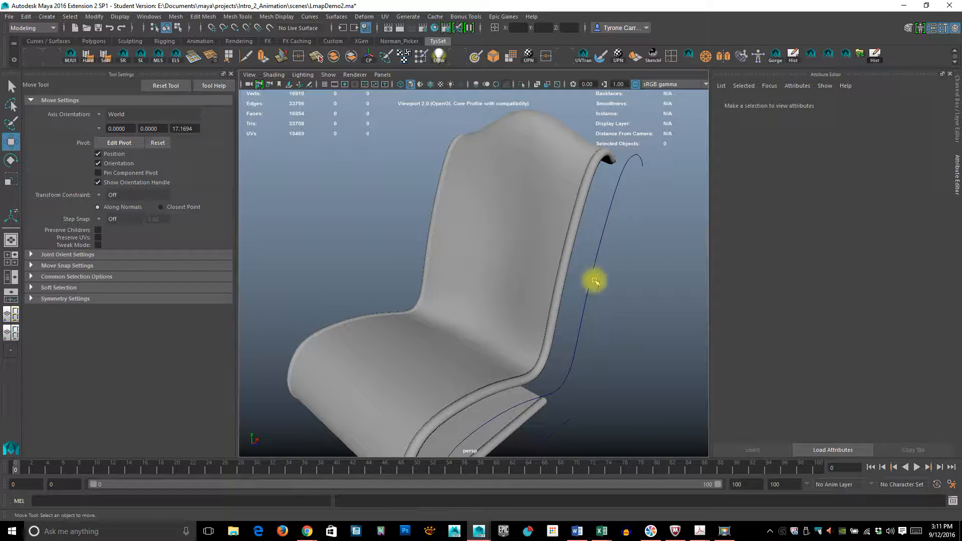
pyautogui.keyDown('alt'); pyautogui.moveTo(572, 307); pyautogui.dragTo(591, 212); pyautogui.keyUp('alt')
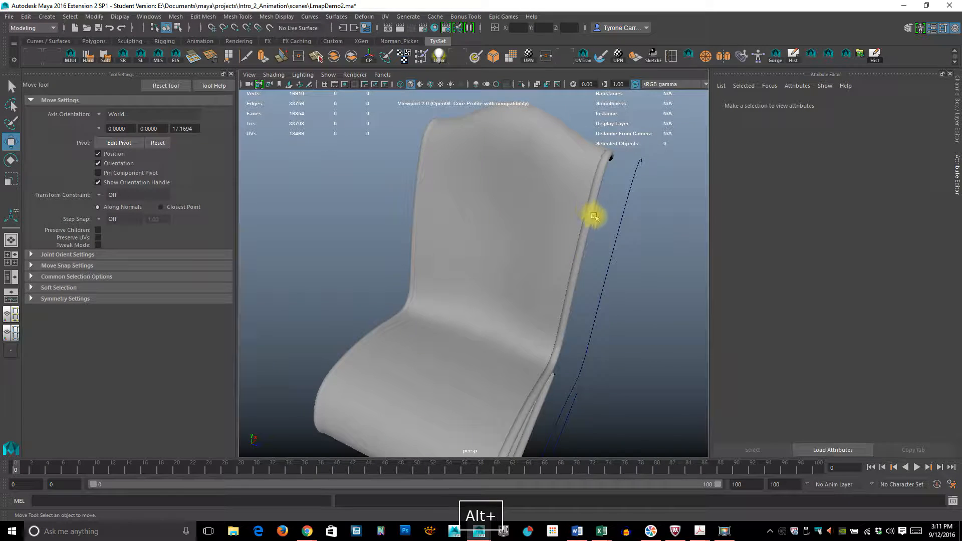
pyautogui.keyDown('alt'); pyautogui.moveTo(578, 312); pyautogui.dragTo(557, 229); pyautogui.keyUp('alt')
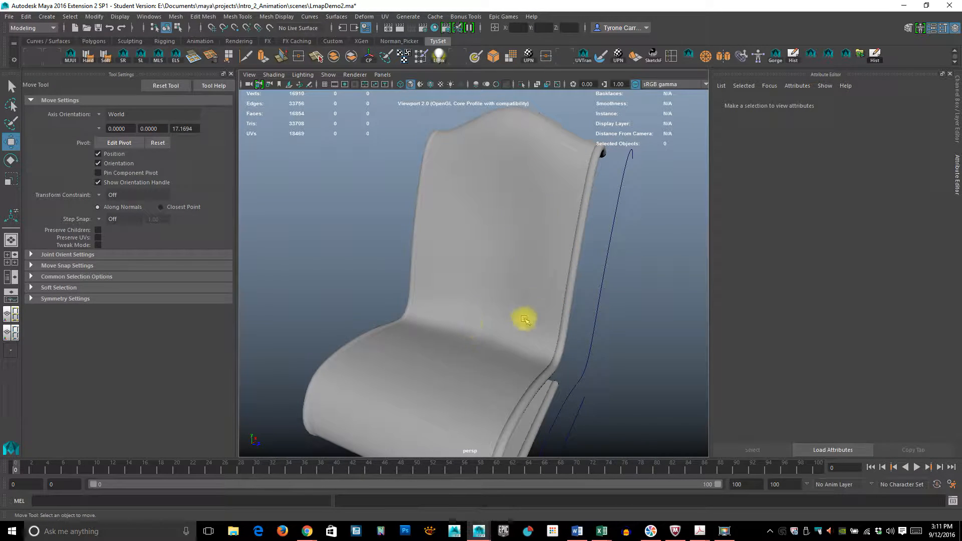
pyautogui.keyDown('alt'); pyautogui.moveTo(525, 320); pyautogui.dragTo(468, 332); pyautogui.keyUp('alt')
# Combine the chair body and both side rails into one mesh, and leave it deselected
pyautogui.click(518, 334)
pyautogui.keyDown('alt'); pyautogui.moveTo(551, 330); pyautogui.dragTo(414, 337); pyautogui.keyUp('alt')
pyautogui.keyDown('alt'); pyautogui.moveTo(409, 333); pyautogui.dragTo(571, 328, button='right'); pyautogui.keyUp('alt')
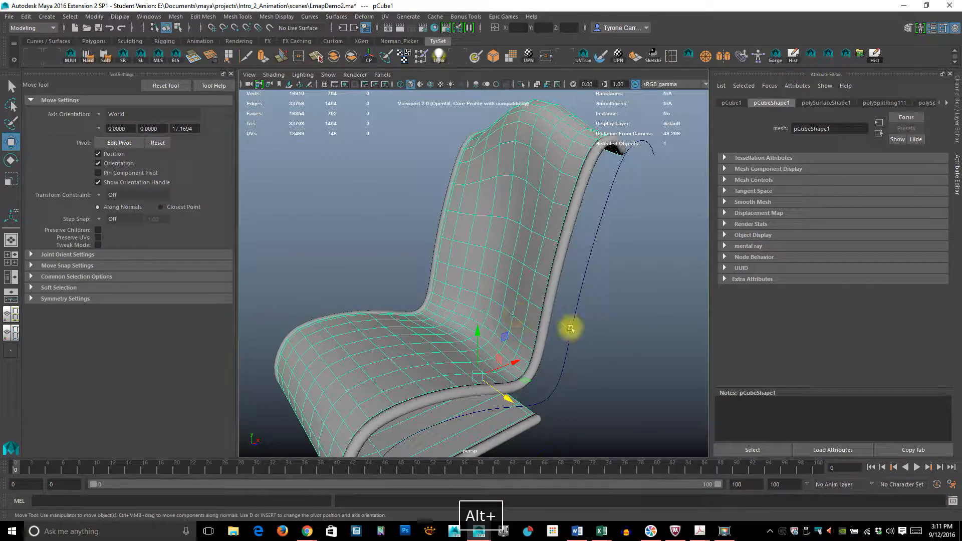
pyautogui.keyDown('alt'); pyautogui.moveTo(556, 342); pyautogui.dragTo(509, 316); pyautogui.keyUp('alt')
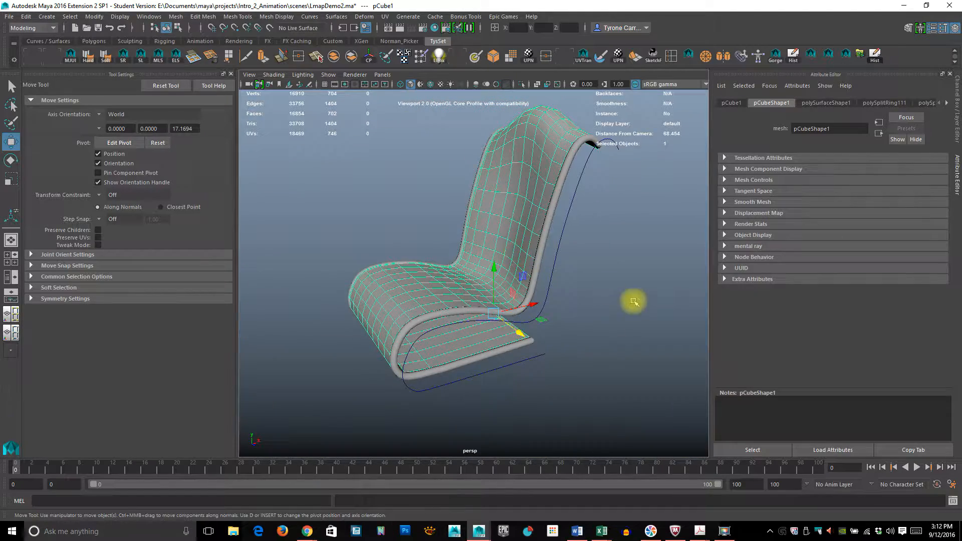
pyautogui.keyDown('alt'); pyautogui.moveTo(634, 302); pyautogui.dragTo(548, 307); pyautogui.keyUp('alt')
pyautogui.keyDown('alt'); pyautogui.moveTo(520, 192); pyautogui.dragTo(482, 235); pyautogui.keyUp('alt')
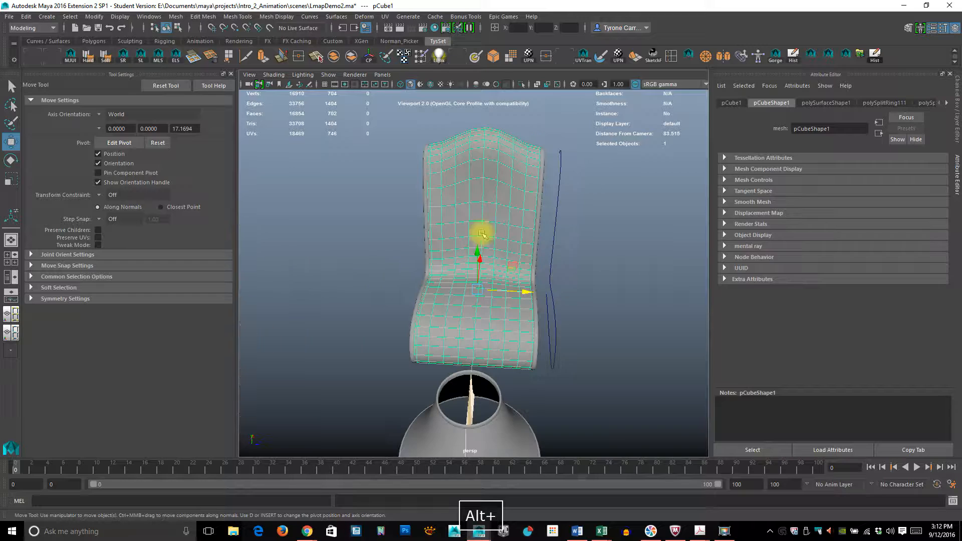
pyautogui.keyDown('shift'); pyautogui.click(430, 250); pyautogui.keyUp('shift')
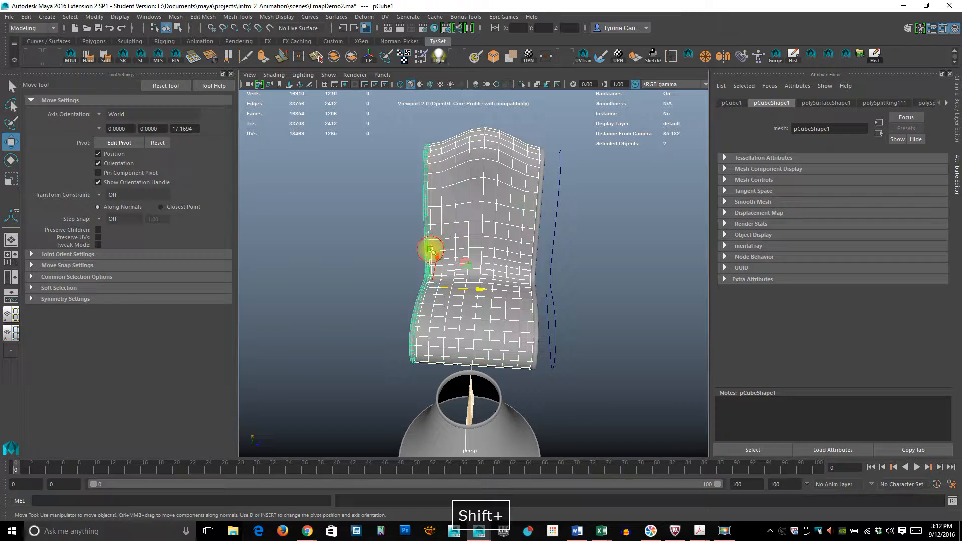
pyautogui.keyDown('shift'); pyautogui.click(536, 240); pyautogui.keyUp('shift')
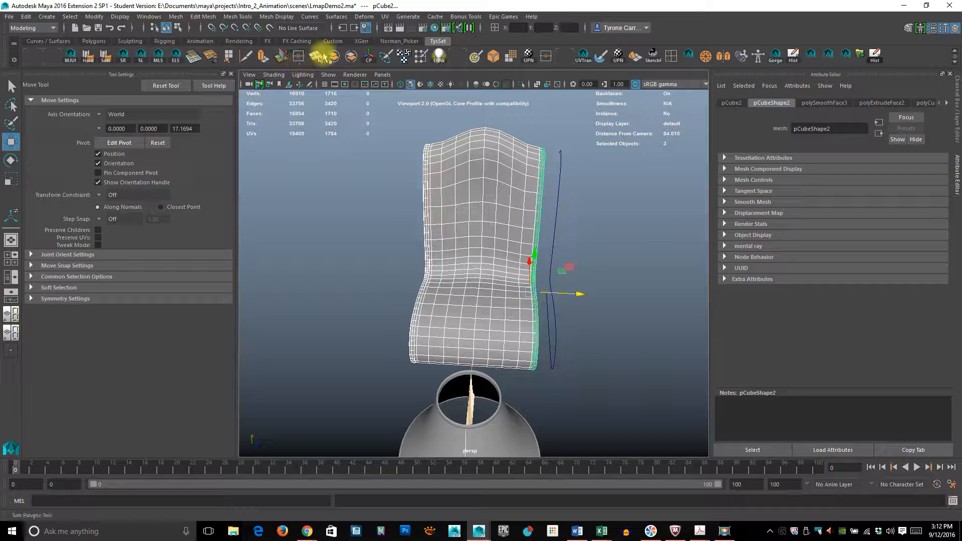
pyautogui.click(334, 55)
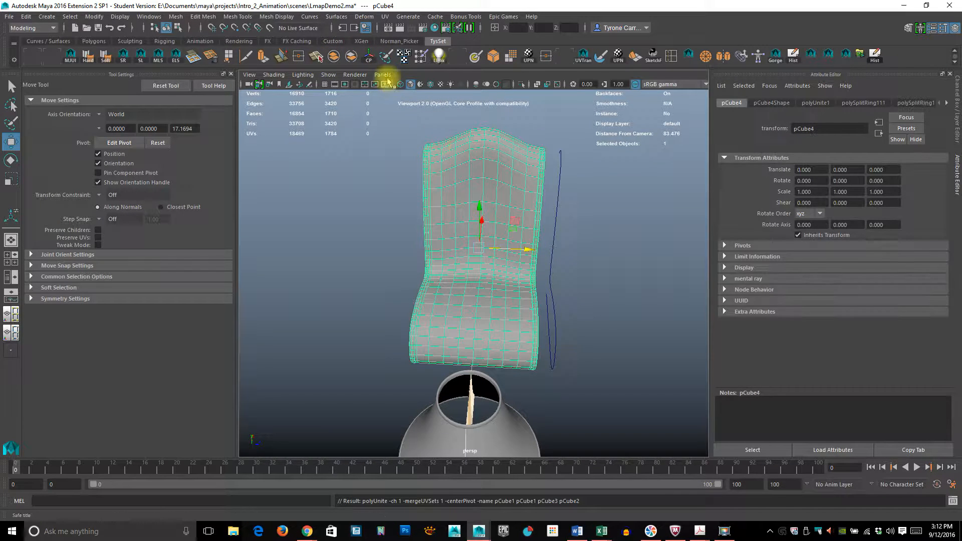
pyautogui.keyDown('alt'); pyautogui.moveTo(587, 279); pyautogui.dragTo(562, 257); pyautogui.keyUp('alt')
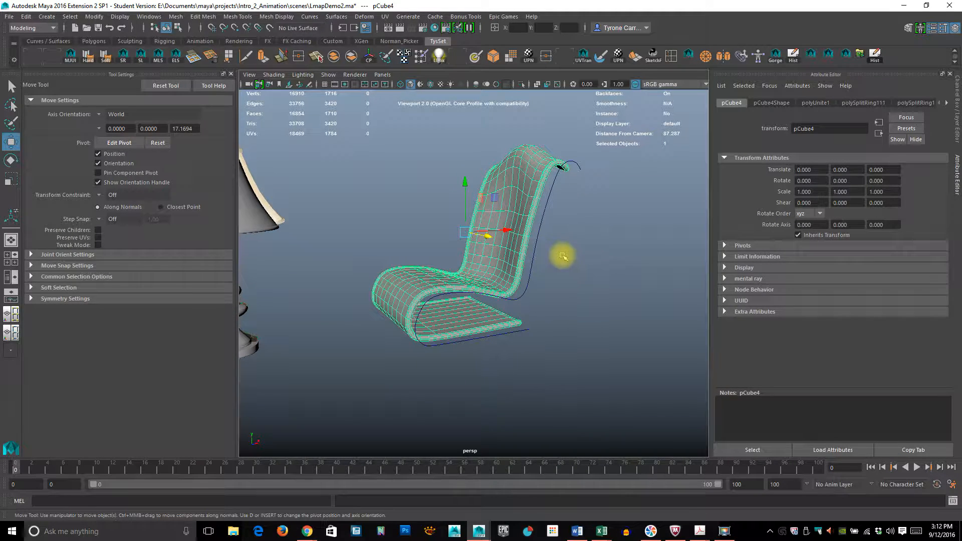
pyautogui.click(589, 284)
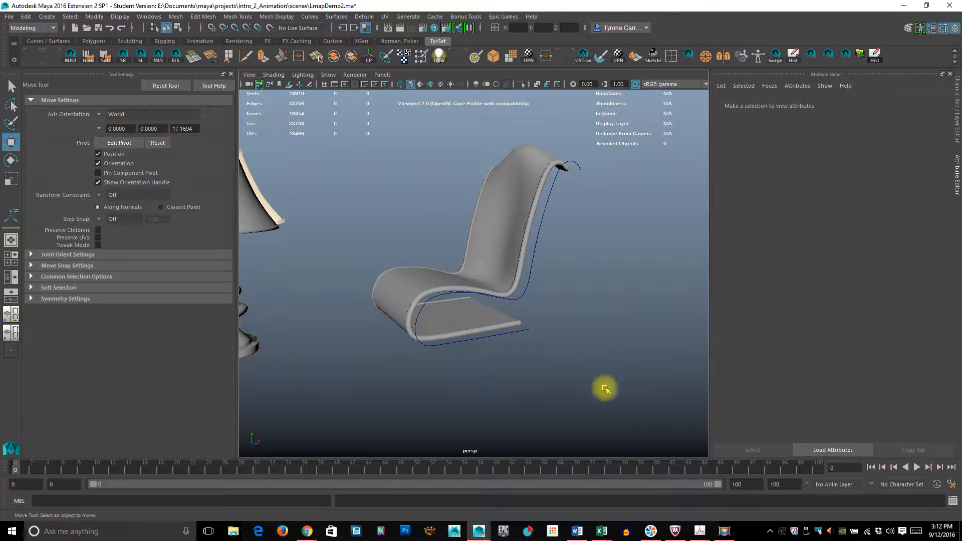
pyautogui.keyDown('alt'); pyautogui.moveTo(605, 389); pyautogui.dragTo(516, 384); pyautogui.keyUp('alt')
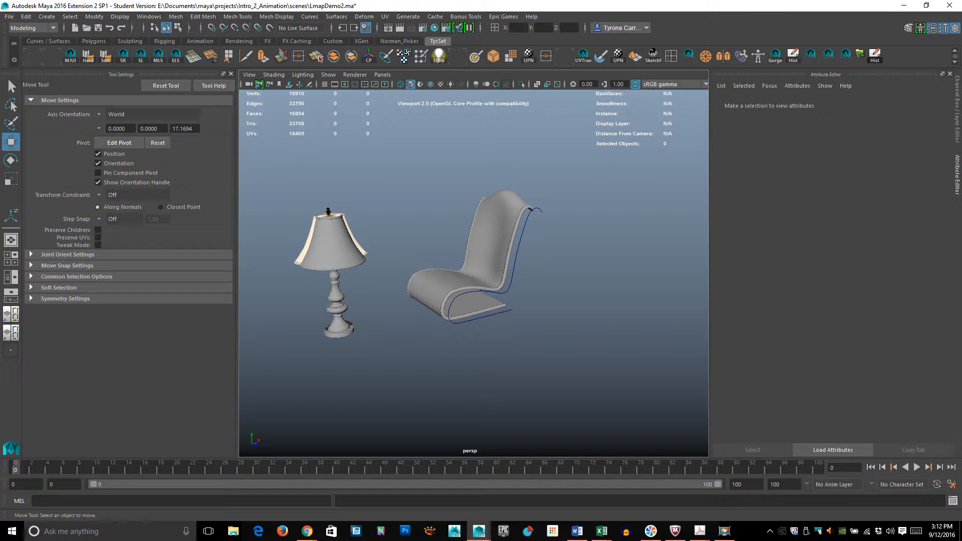